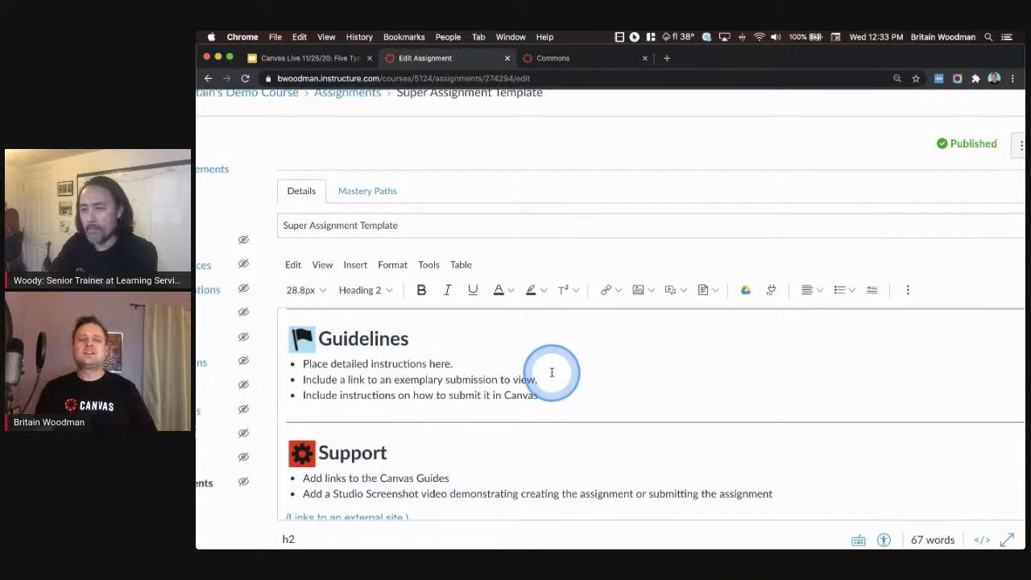
Review the Super Assignment Template's Guidelines and Support sections and its points, grading and submission settings.
scroll(553, 371, down, 3)
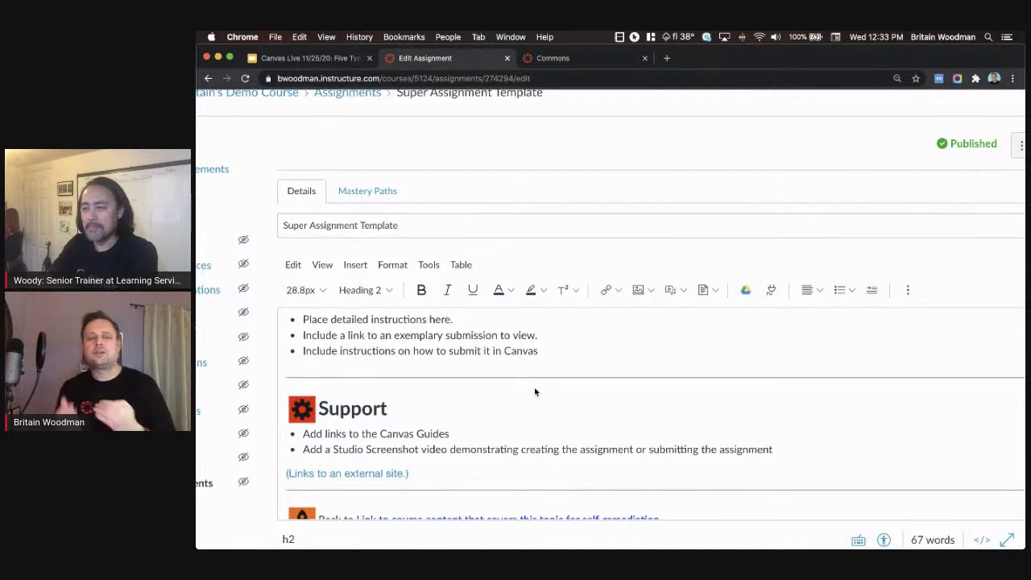
click(535, 393)
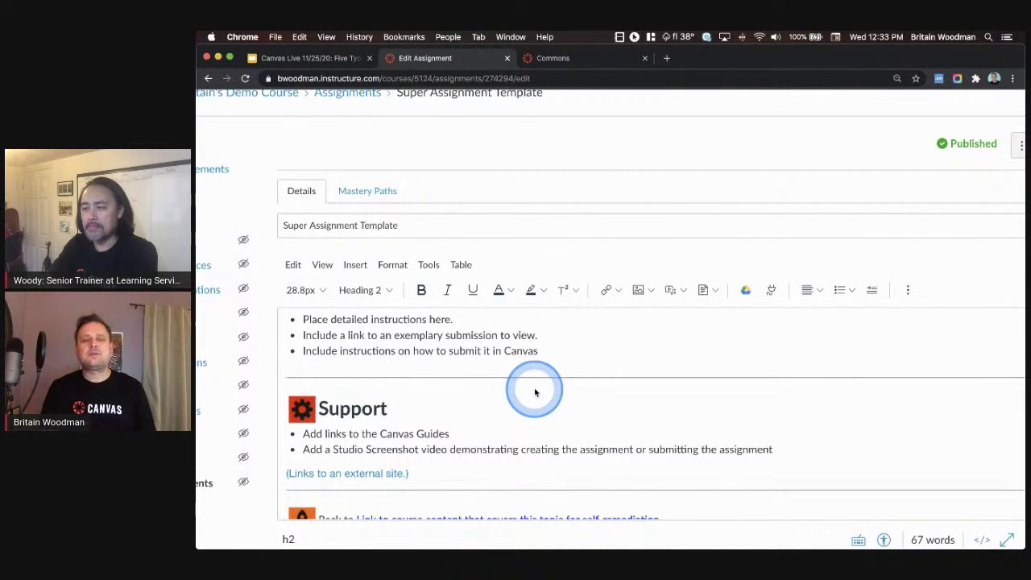
scroll(528, 391, down, 2)
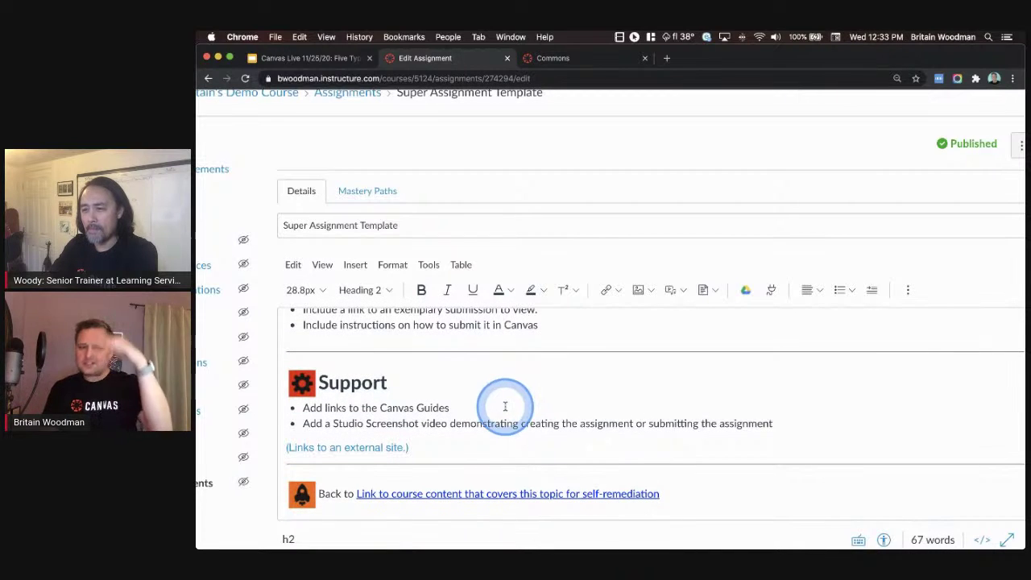
click(423, 528)
scroll(423, 528, down, 1)
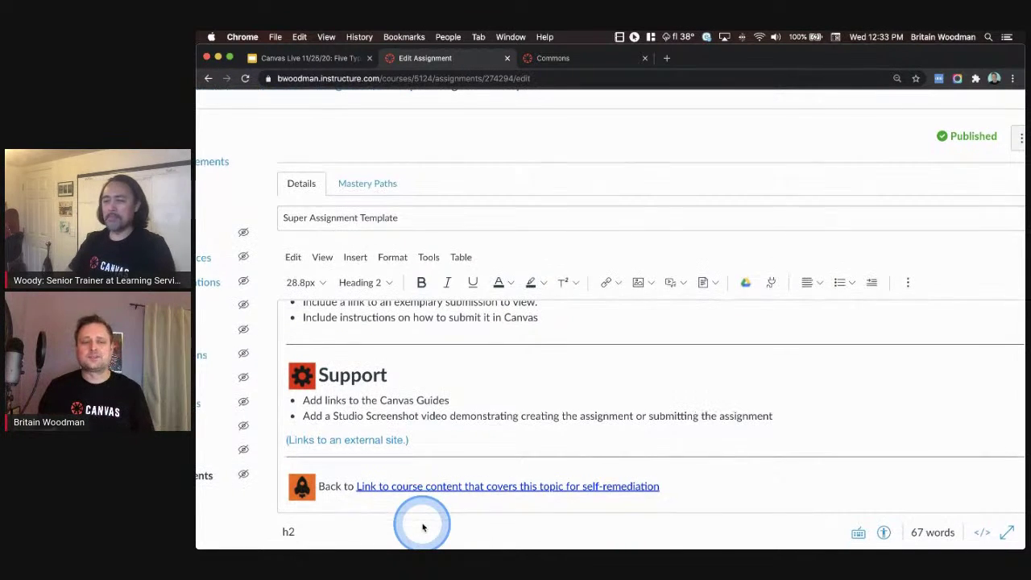
scroll(423, 528, down, 5)
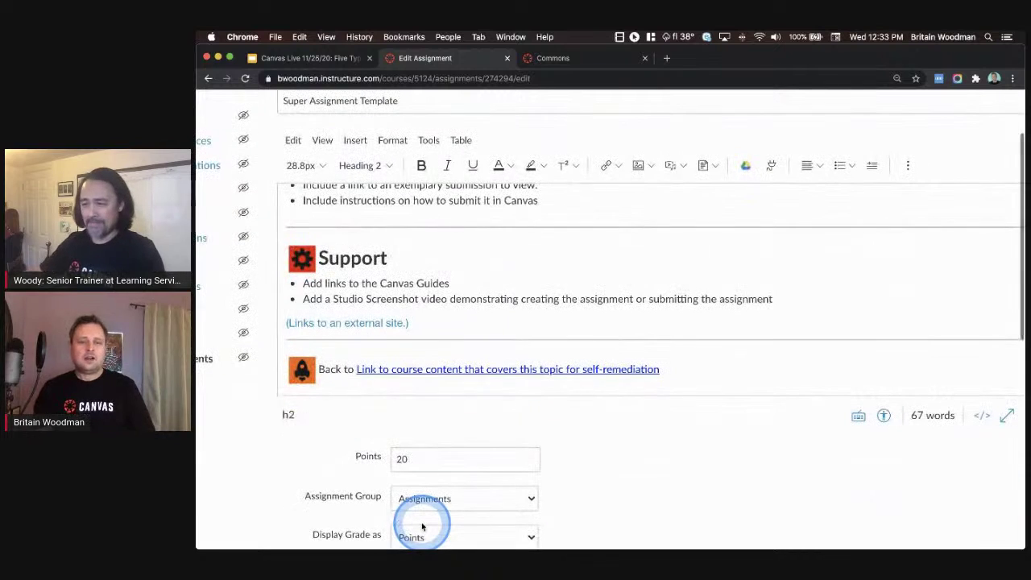
click(553, 438)
scroll(596, 423, down, 2)
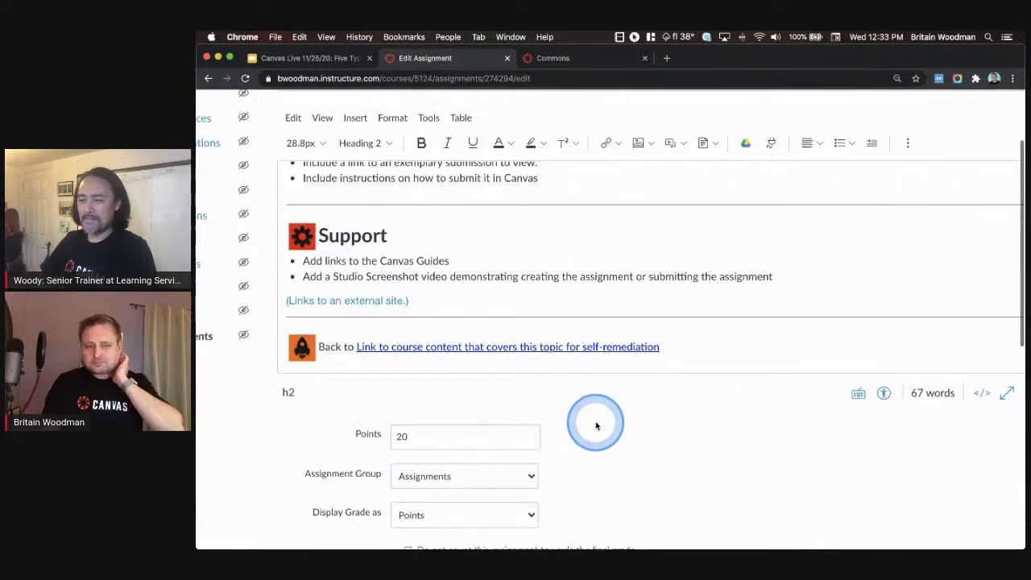
scroll(598, 426, down, 3)
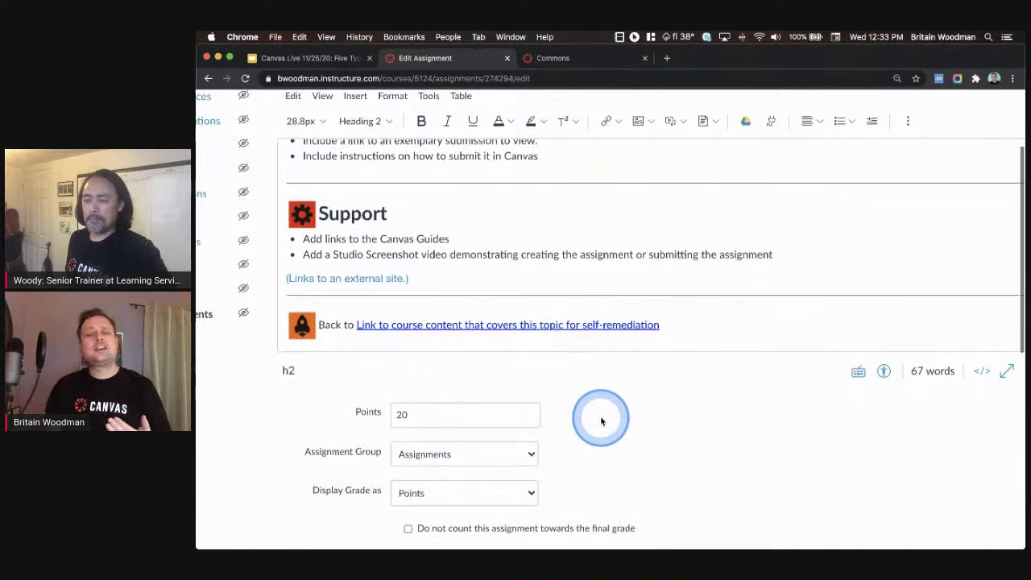
scroll(601, 421, down, 1)
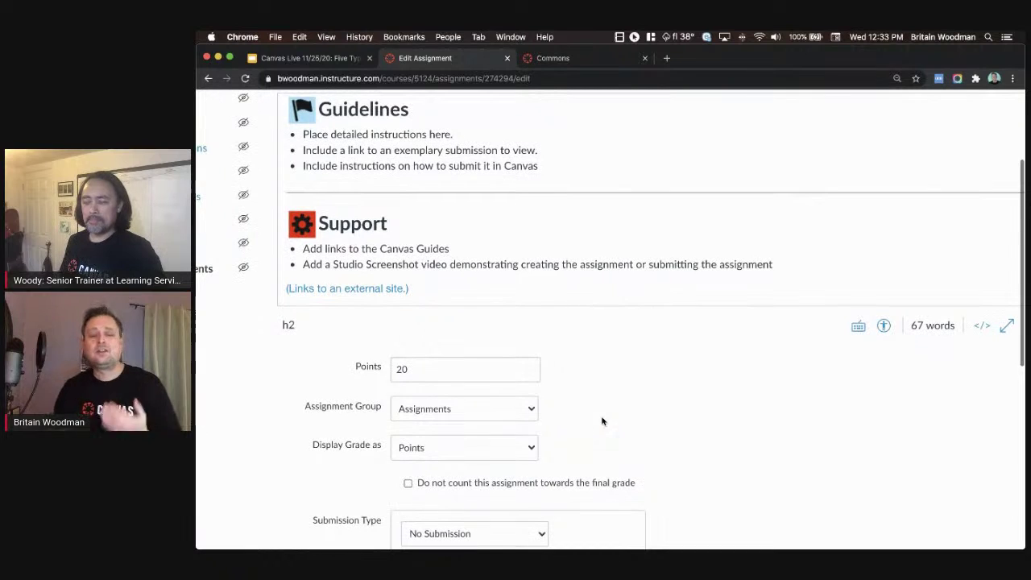
scroll(691, 395, down, 10)
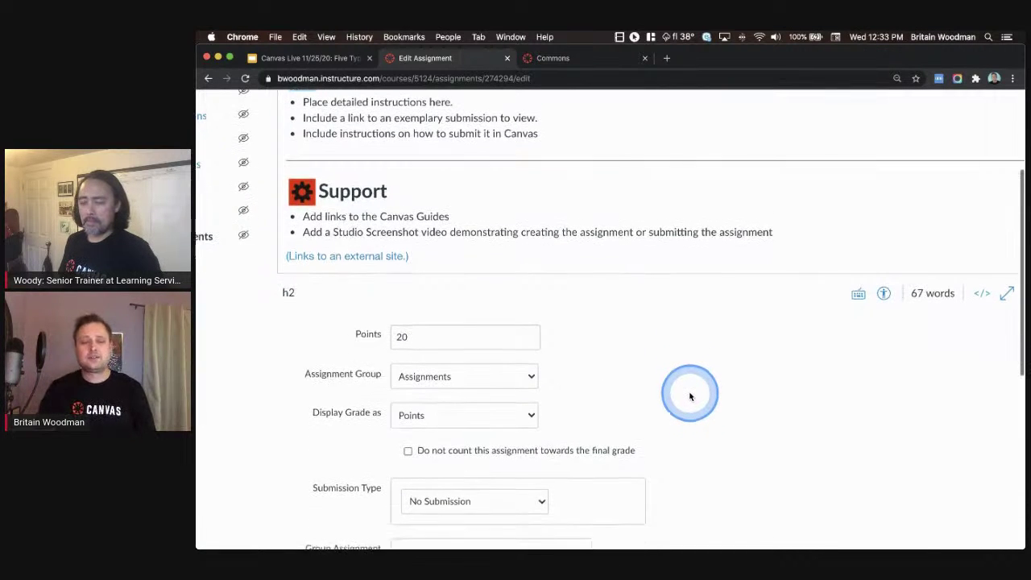
scroll(689, 397, down, 4)
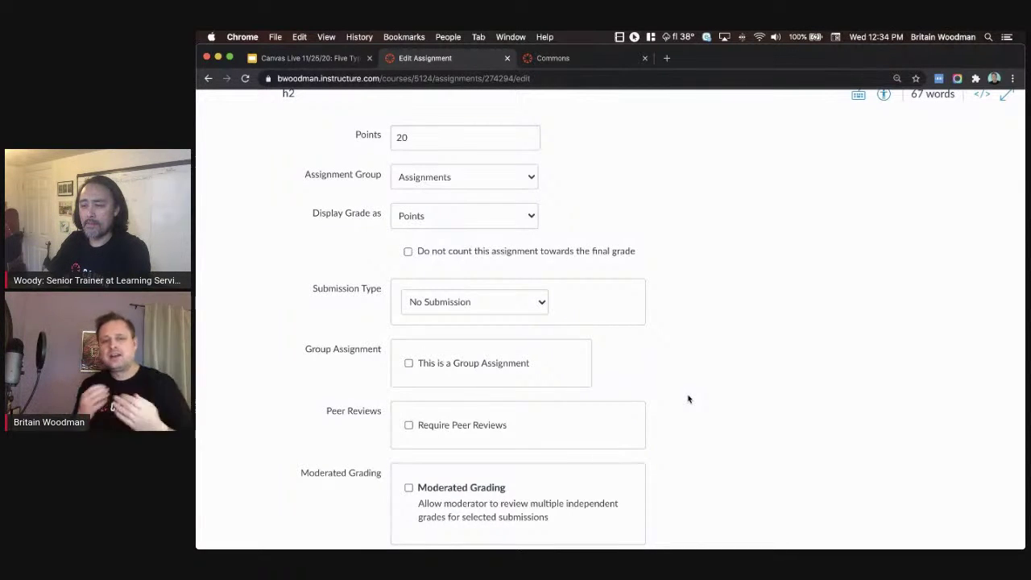
Set the assignment's submission type to On Paper.
click(524, 306)
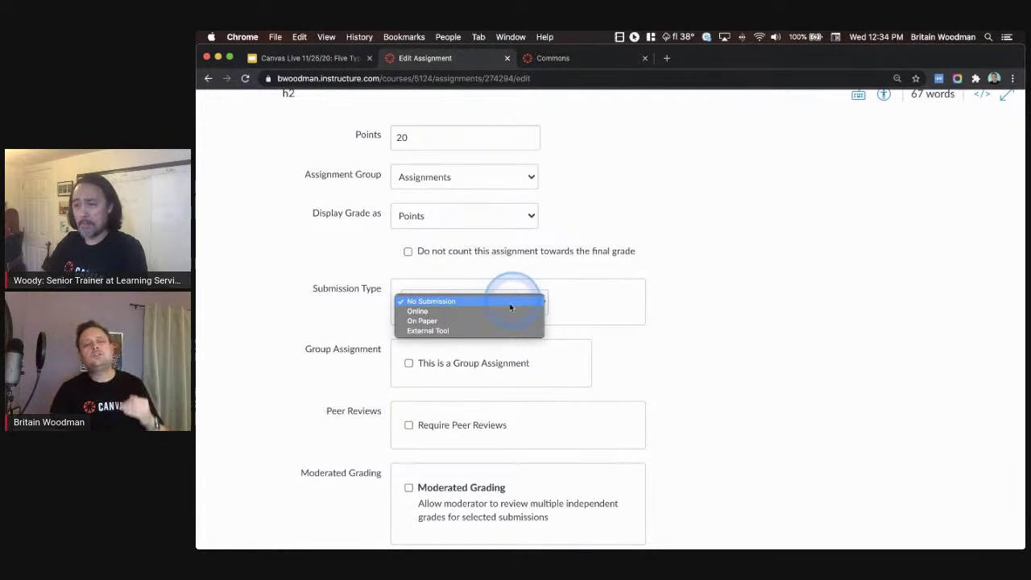
click(500, 323)
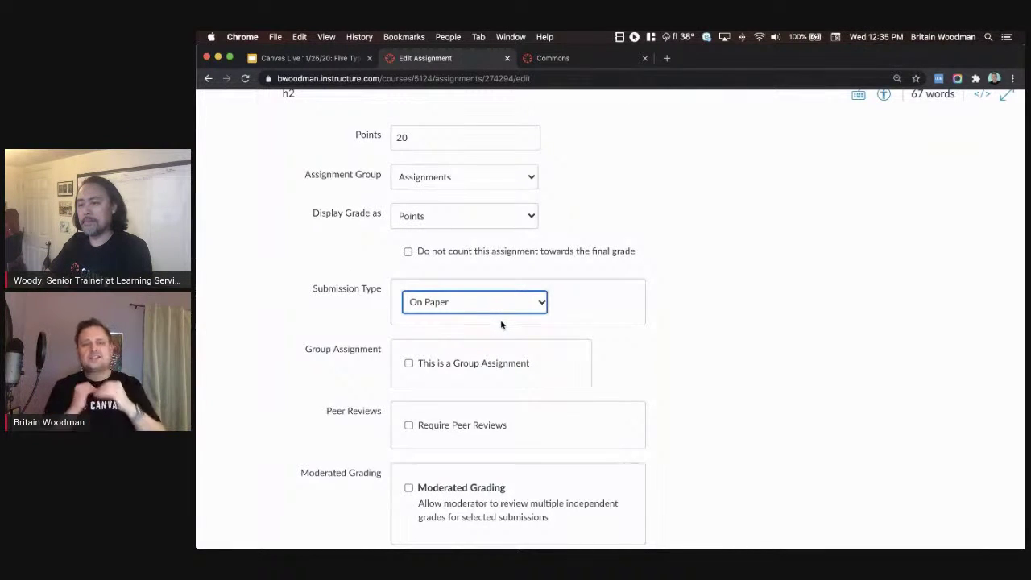
click(516, 307)
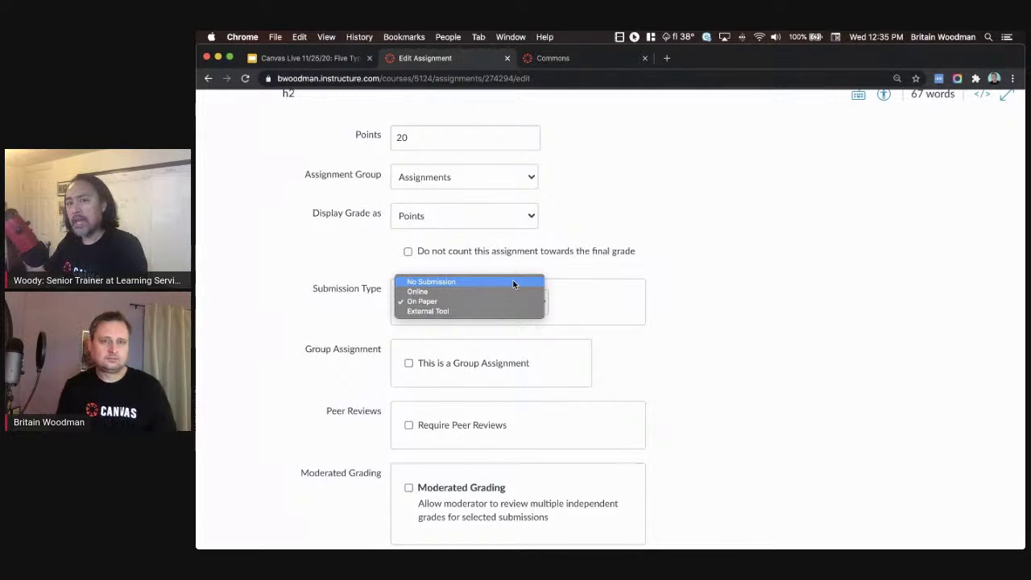
click(304, 435)
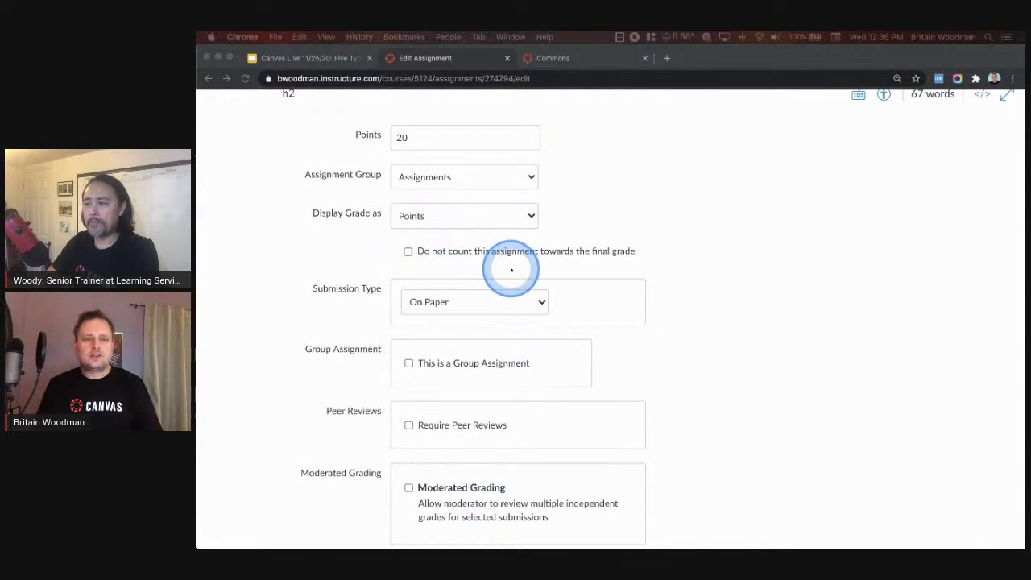
Set the submission type to Online and allow Text Entry as an online entry option.
click(509, 299)
click(510, 300)
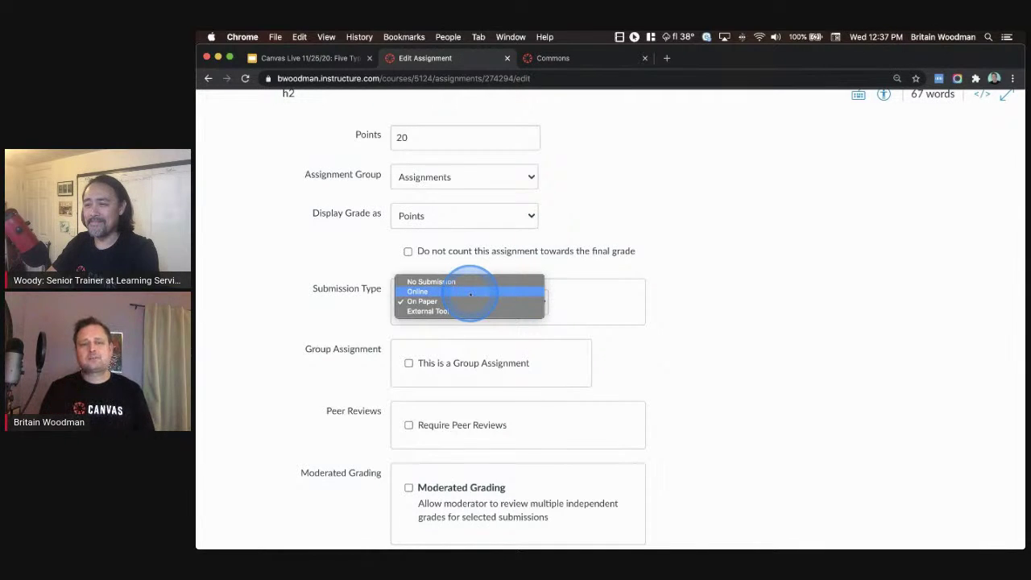
click(471, 293)
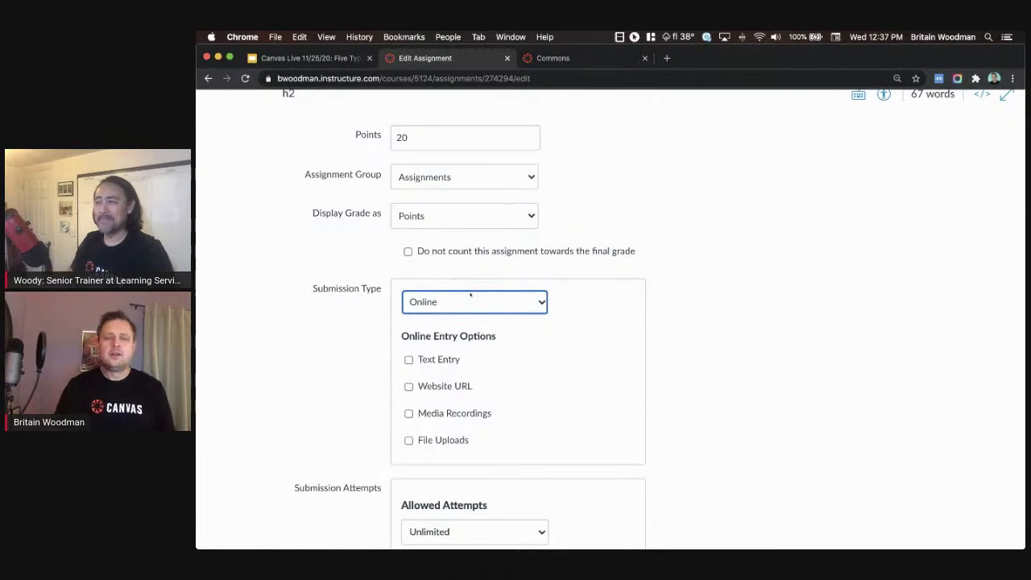
scroll(645, 298, down, 1)
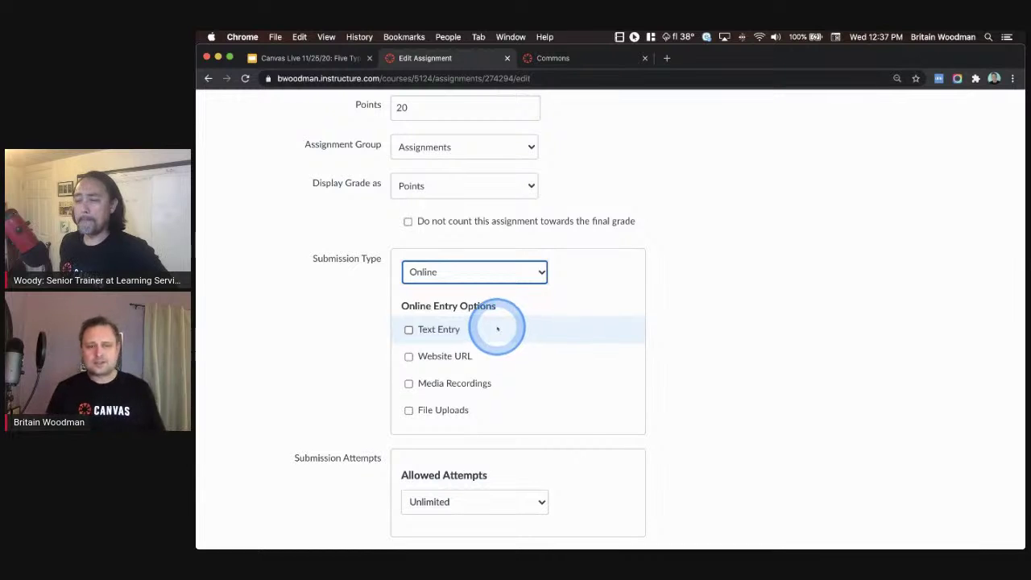
click(452, 329)
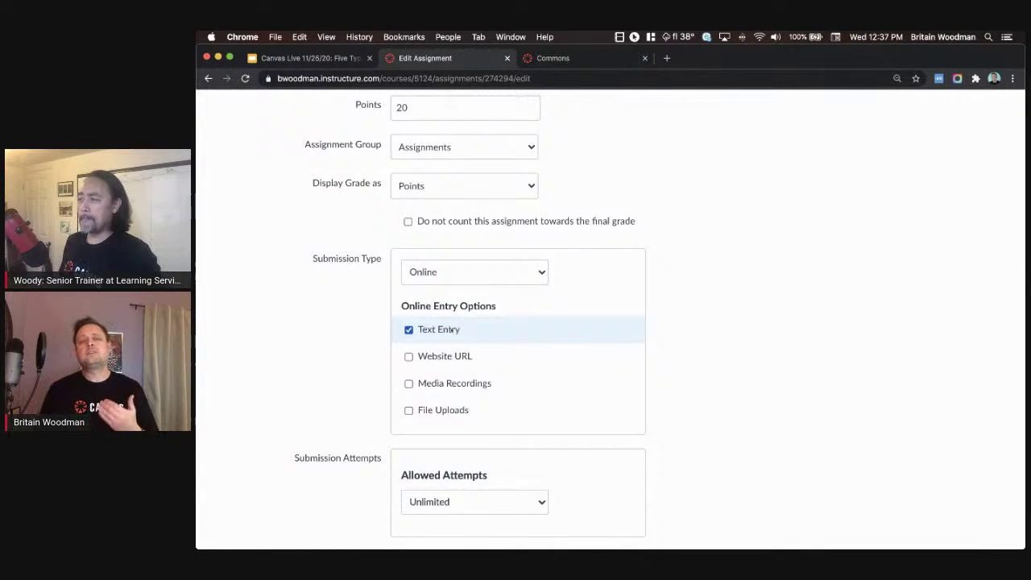
click(593, 315)
scroll(596, 316, up, 5)
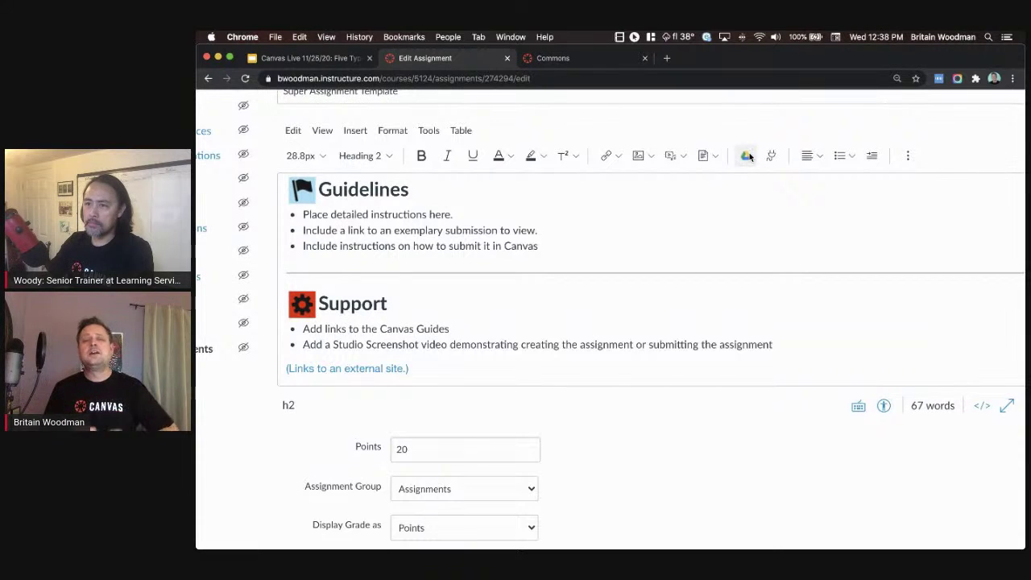
click(748, 156)
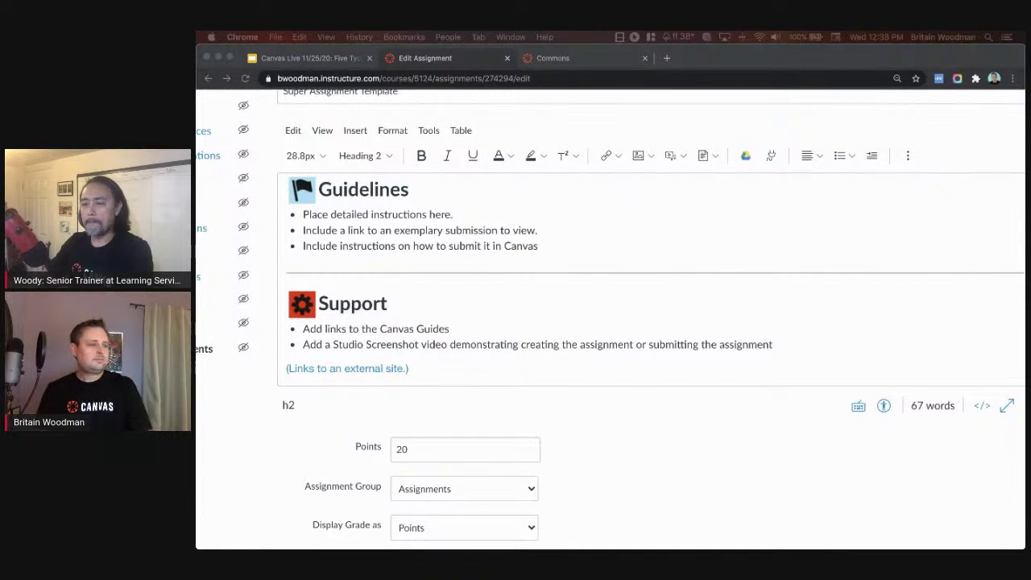
Allow Website URL and Media Recordings as additional online entry options for the assignment.
scroll(641, 304, down, 1)
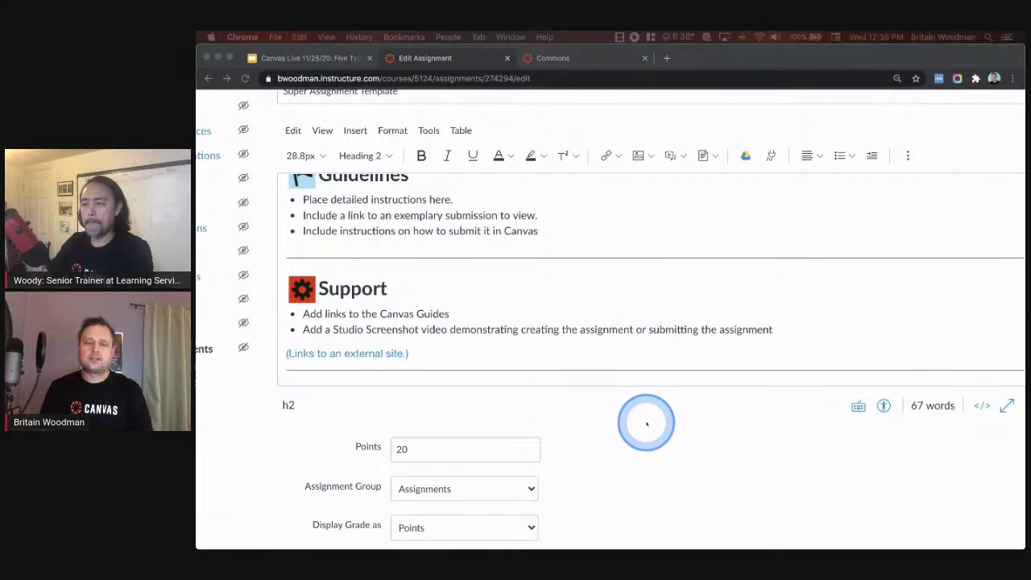
scroll(647, 423, down, 5)
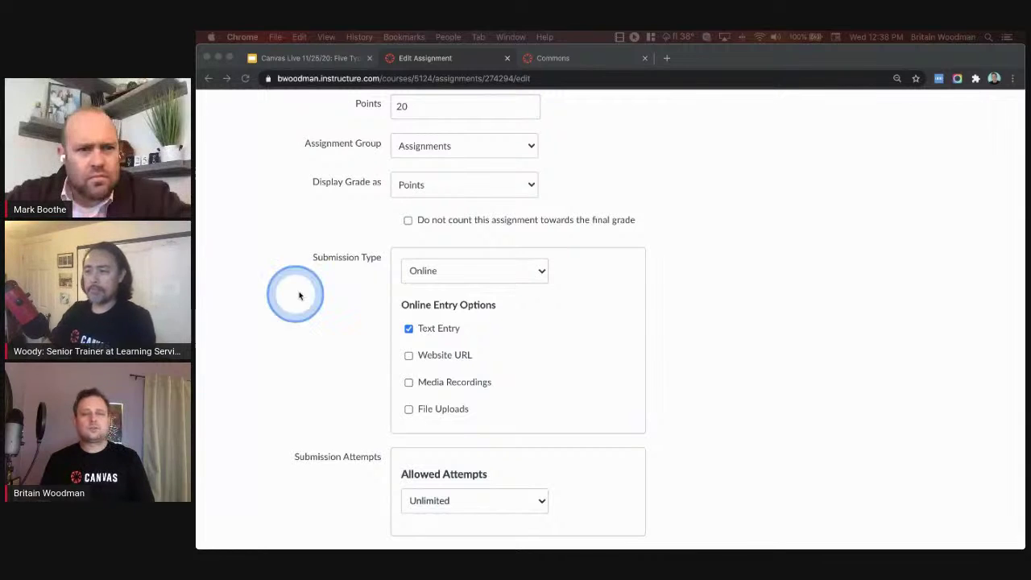
click(410, 357)
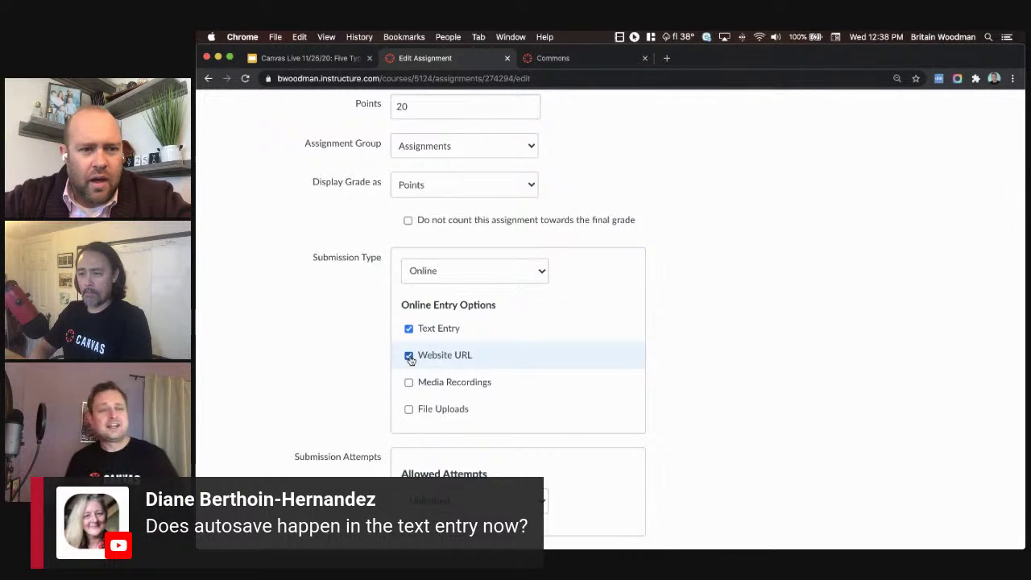
click(410, 357)
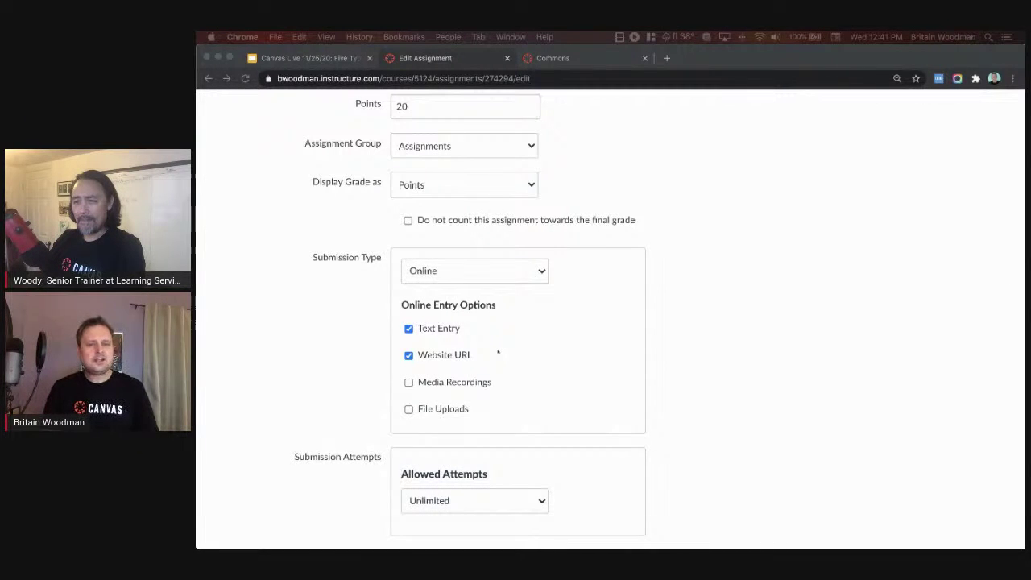
click(498, 352)
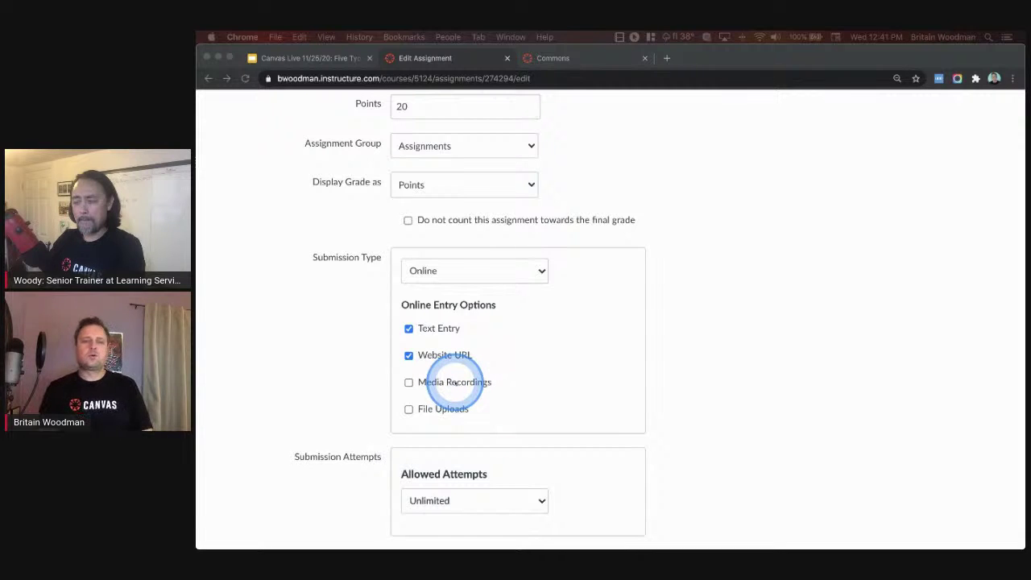
click(456, 384)
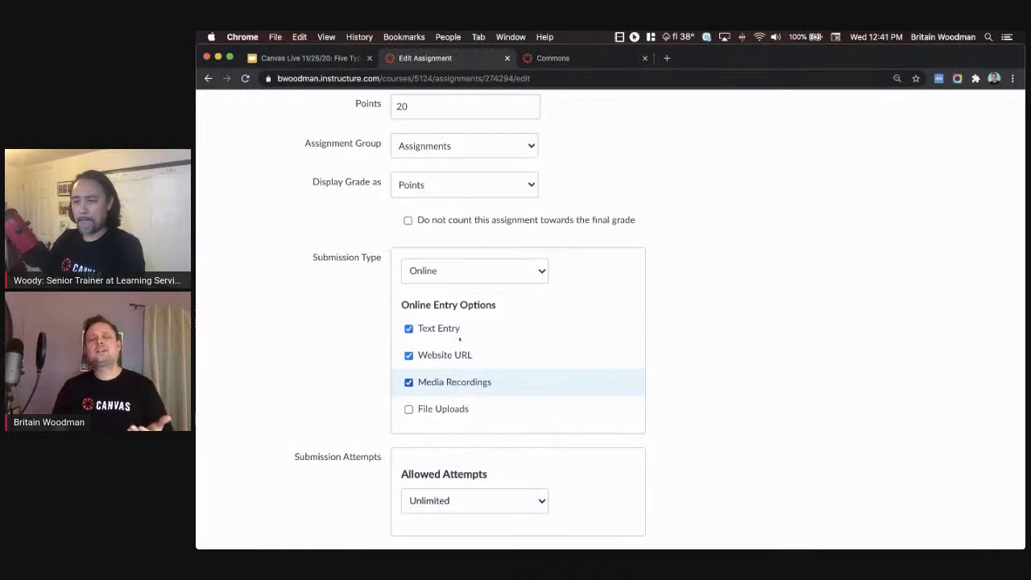
Examine the webcam recording option in the content editor's Upload Media dialog, and close it without recording.
scroll(741, 402, up, 2)
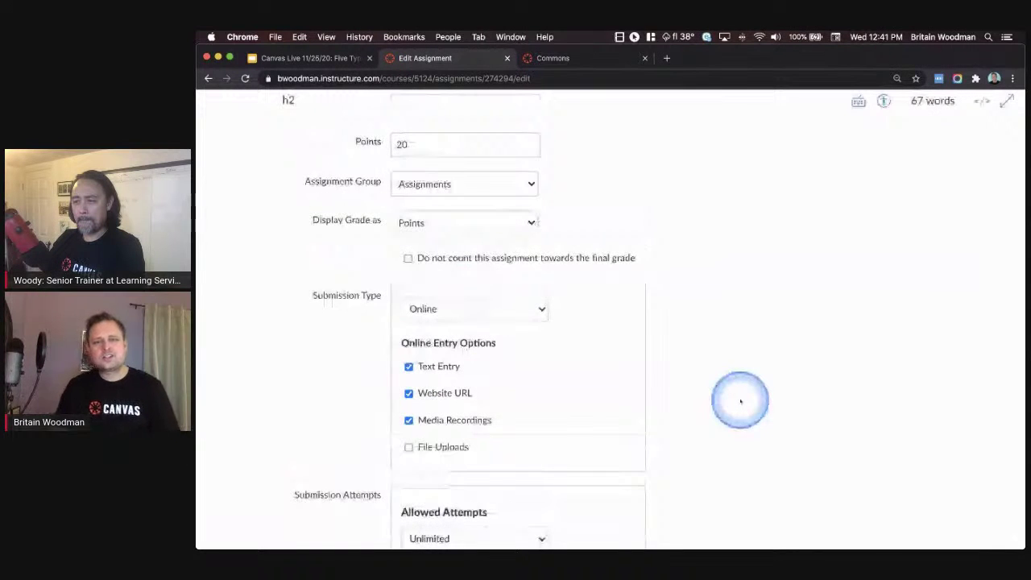
scroll(740, 401, up, 6)
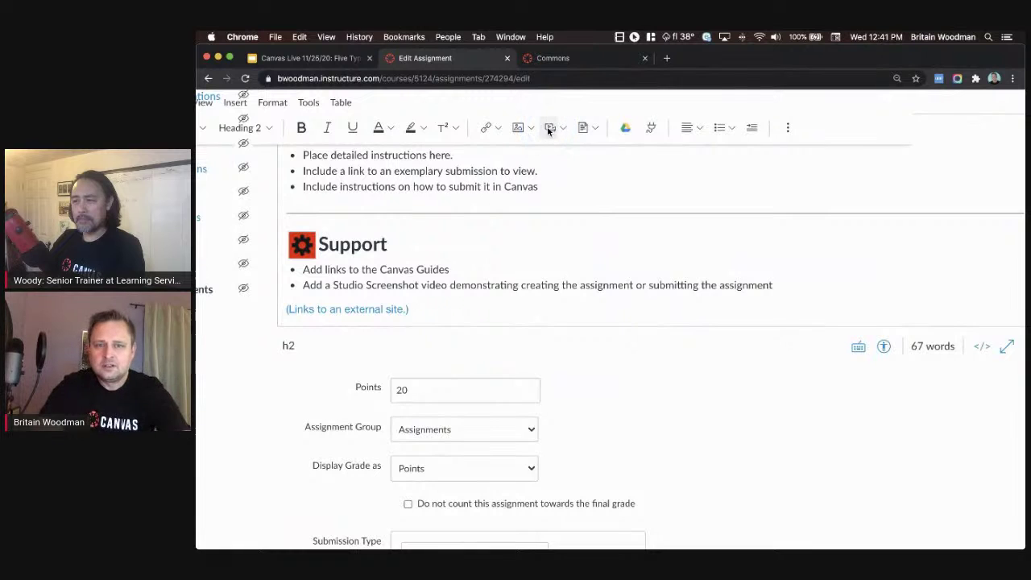
scroll(548, 131, up, 5)
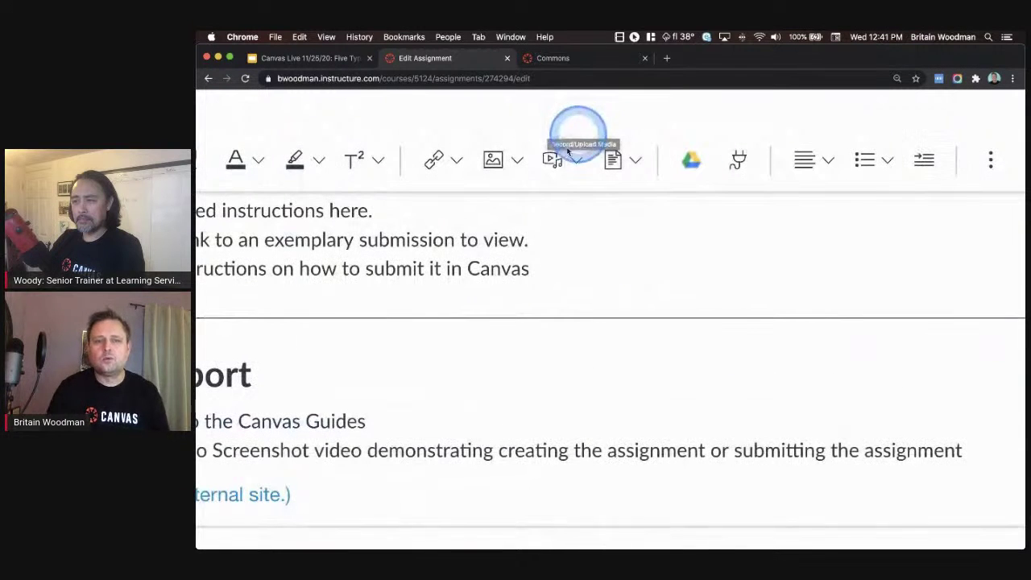
click(556, 159)
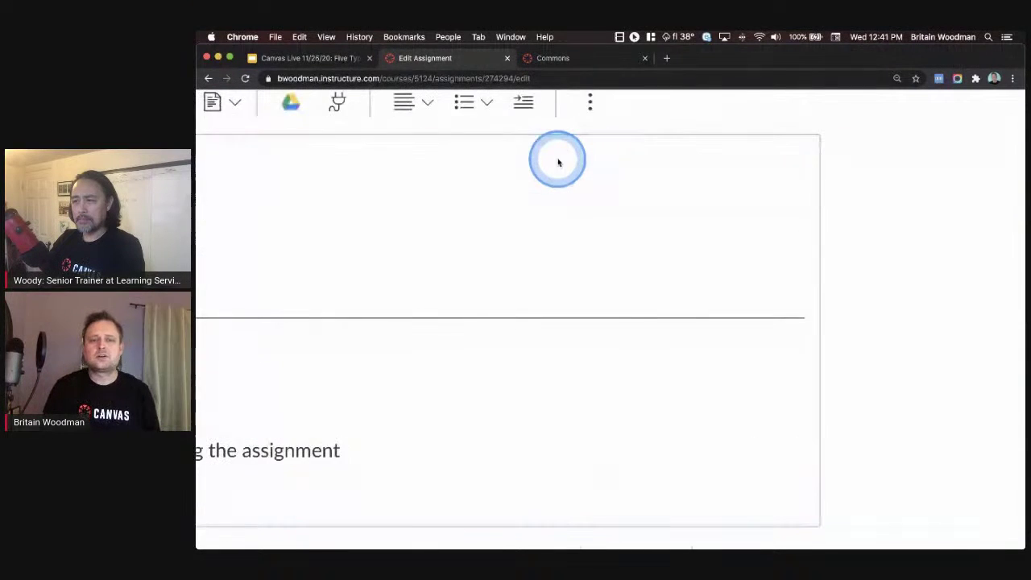
scroll(558, 163, down, 5)
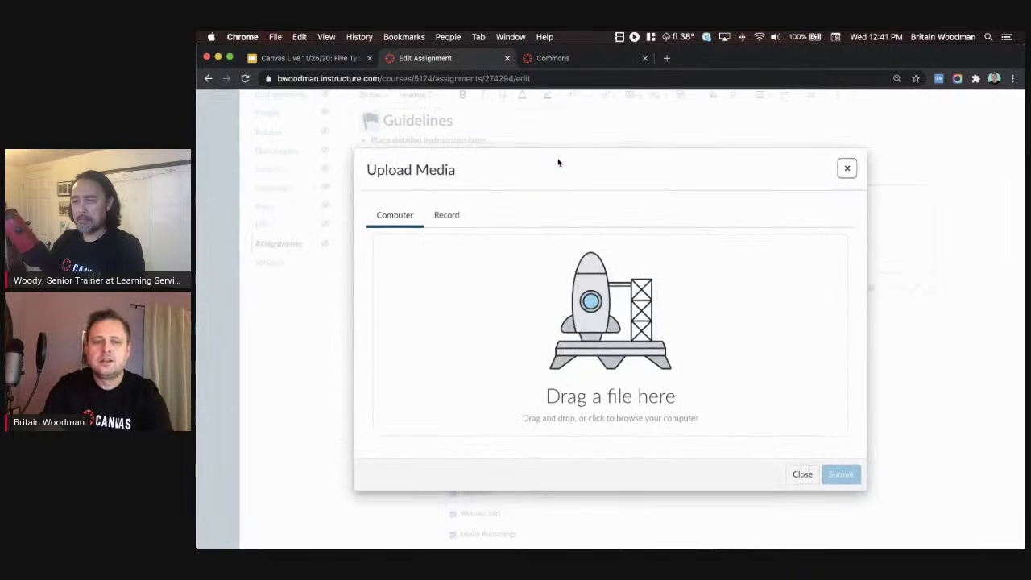
click(445, 215)
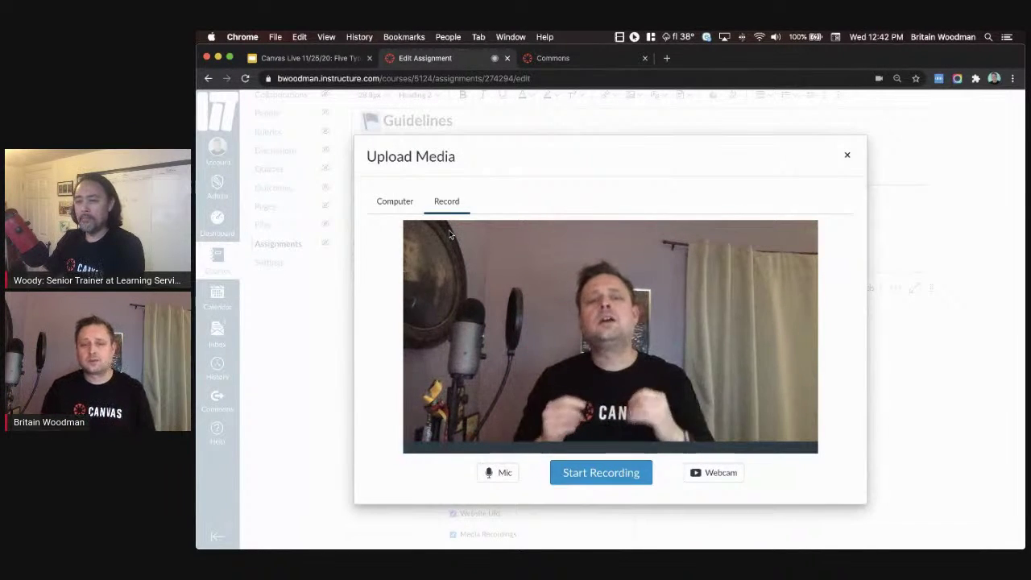
click(453, 225)
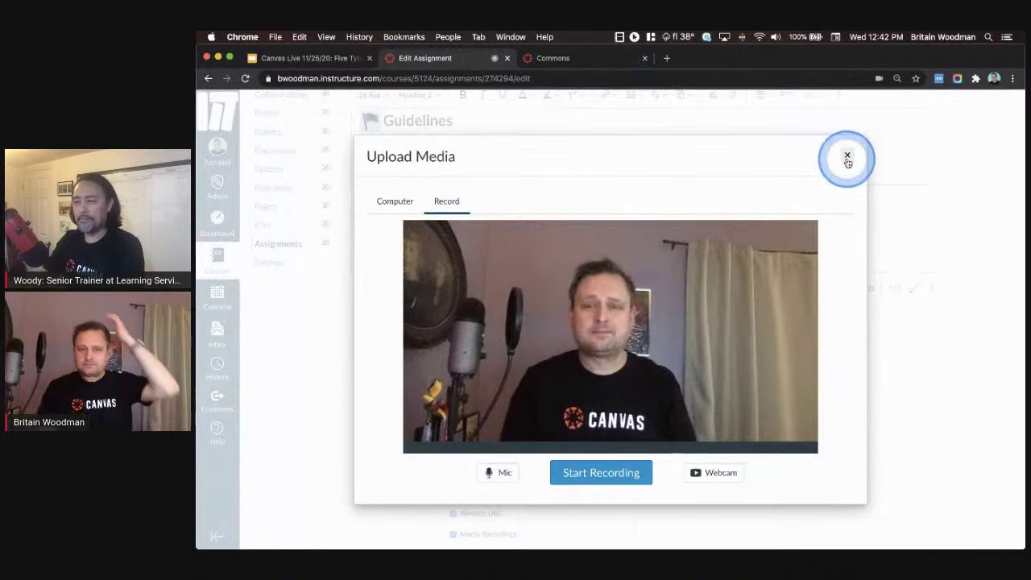
click(847, 155)
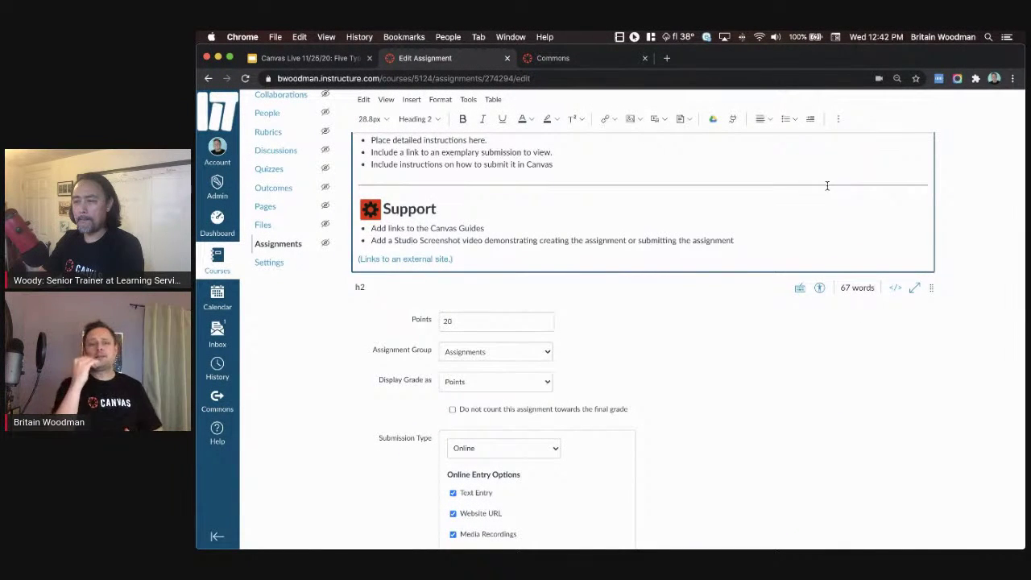
click(782, 282)
scroll(783, 282, down, 5)
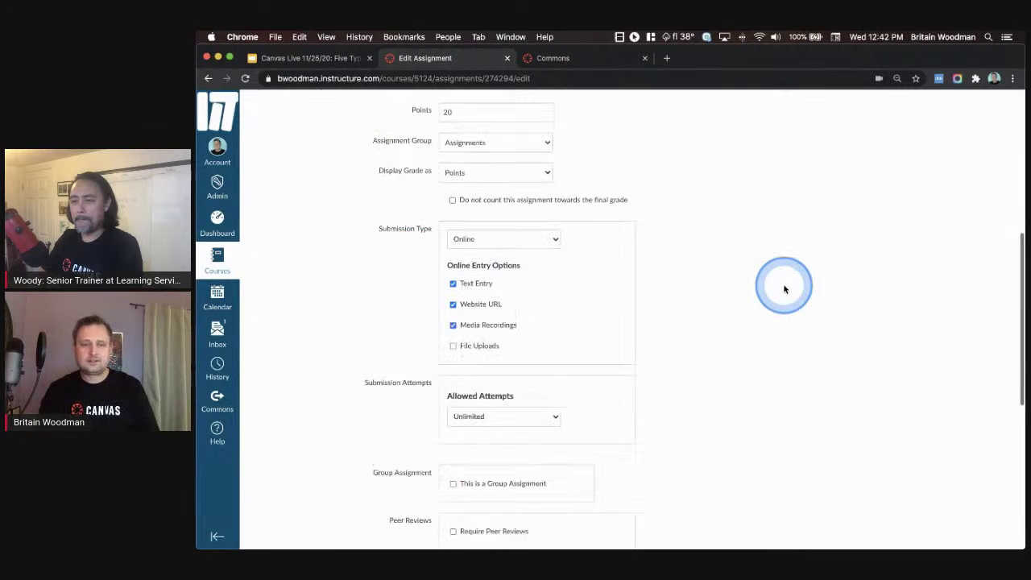
click(723, 284)
click(689, 293)
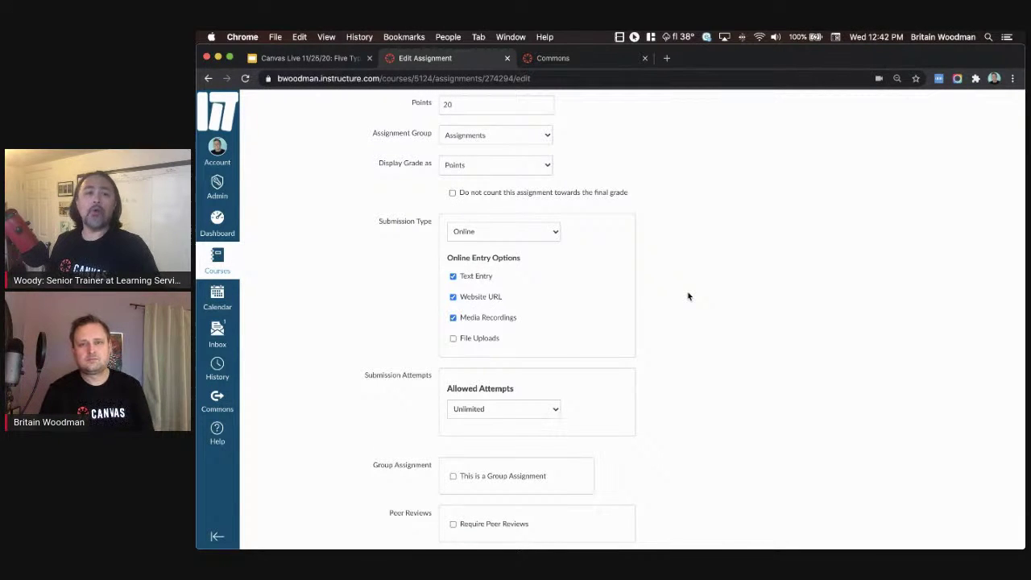
click(397, 345)
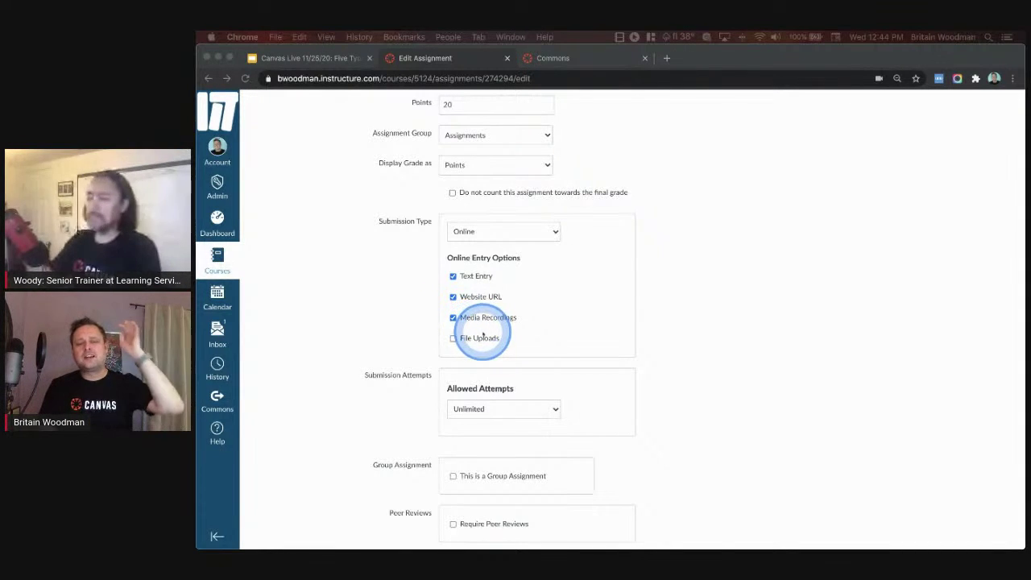
Allow File Uploads as an online entry option and turn on the restriction of upload file types.
click(472, 336)
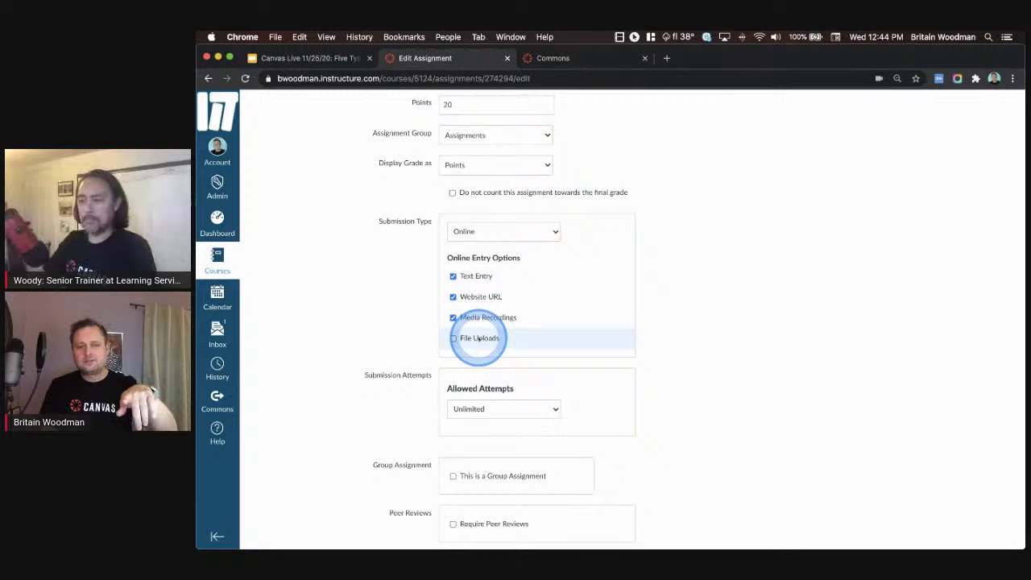
click(479, 339)
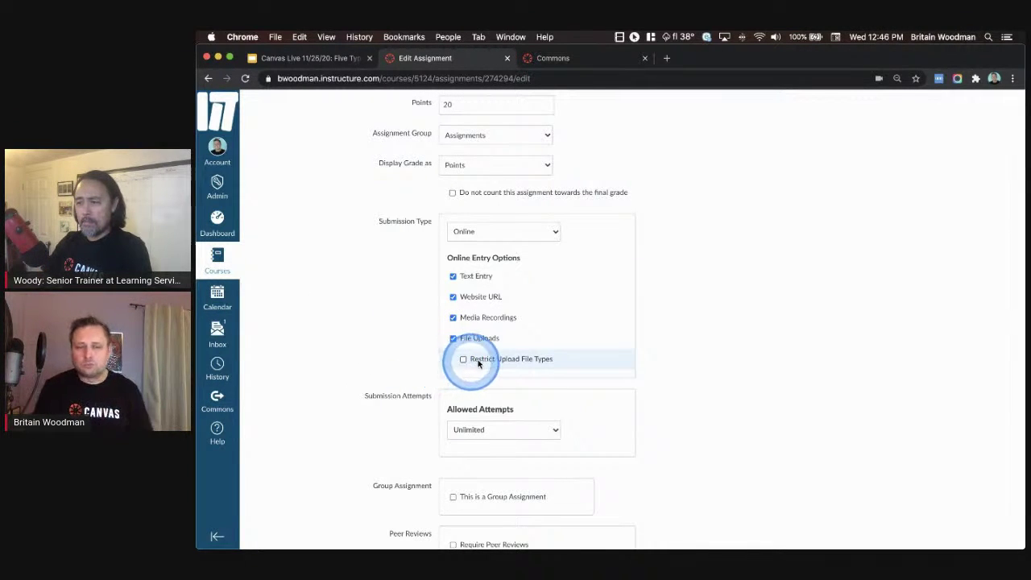
key(super+equal)
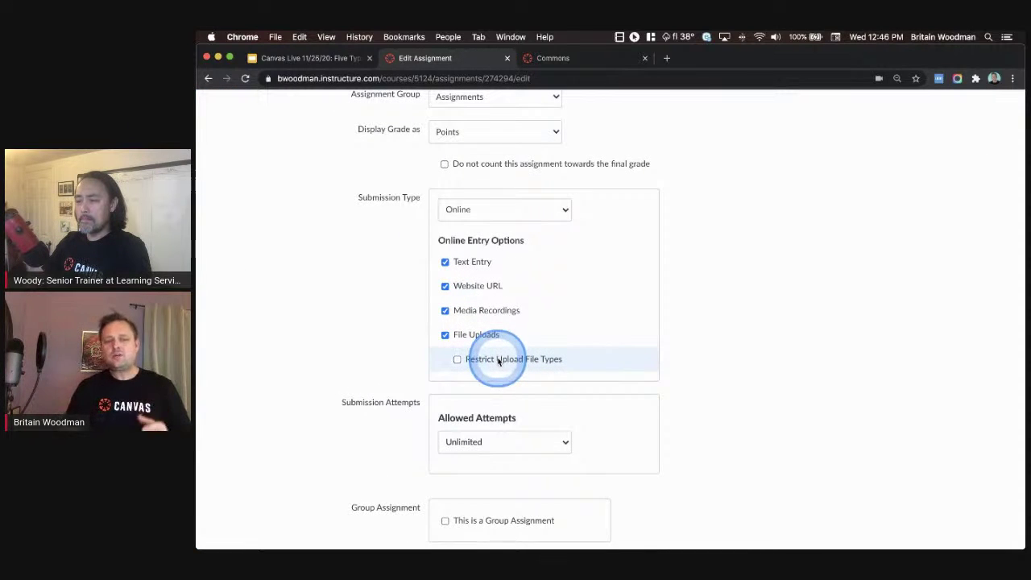
click(499, 362)
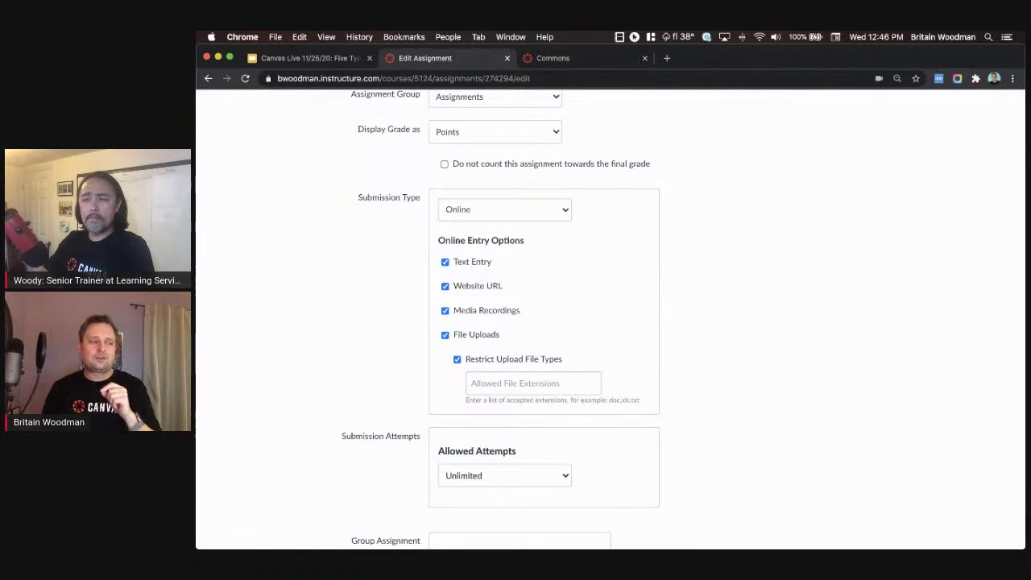
Set the allowed file extensions for uploads to docx,doc,pdf,rtf.
click(607, 268)
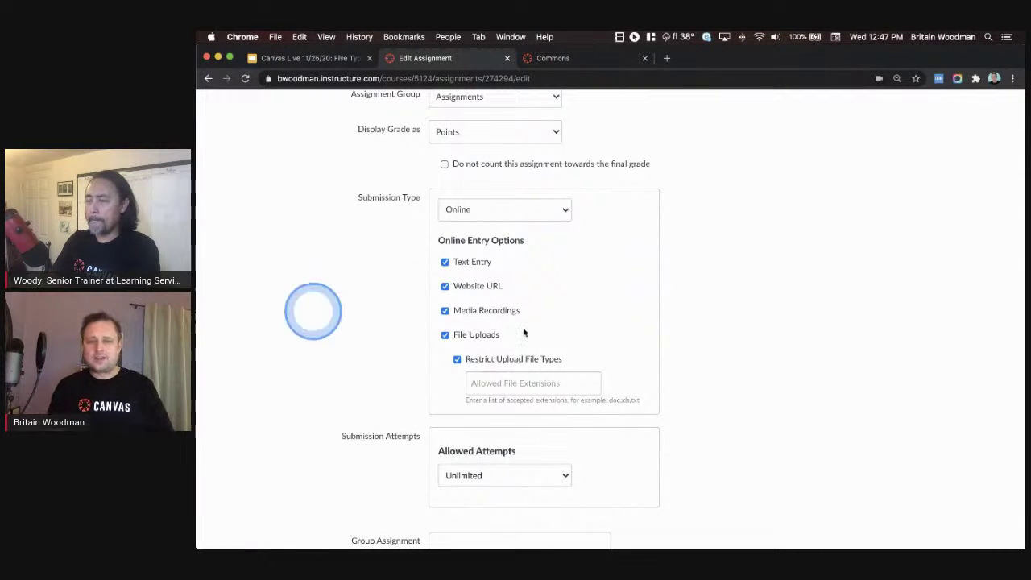
click(554, 383)
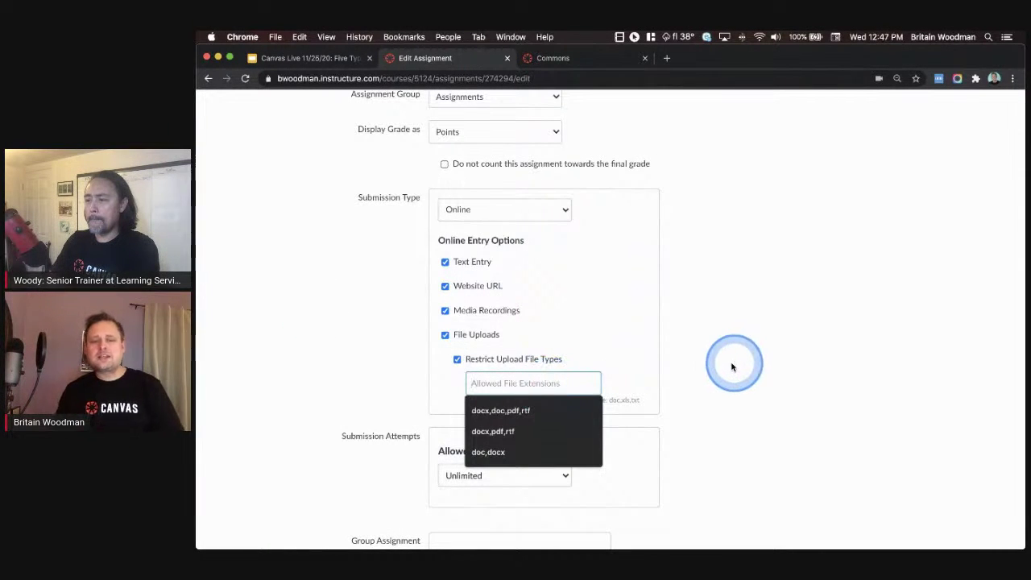
click(559, 414)
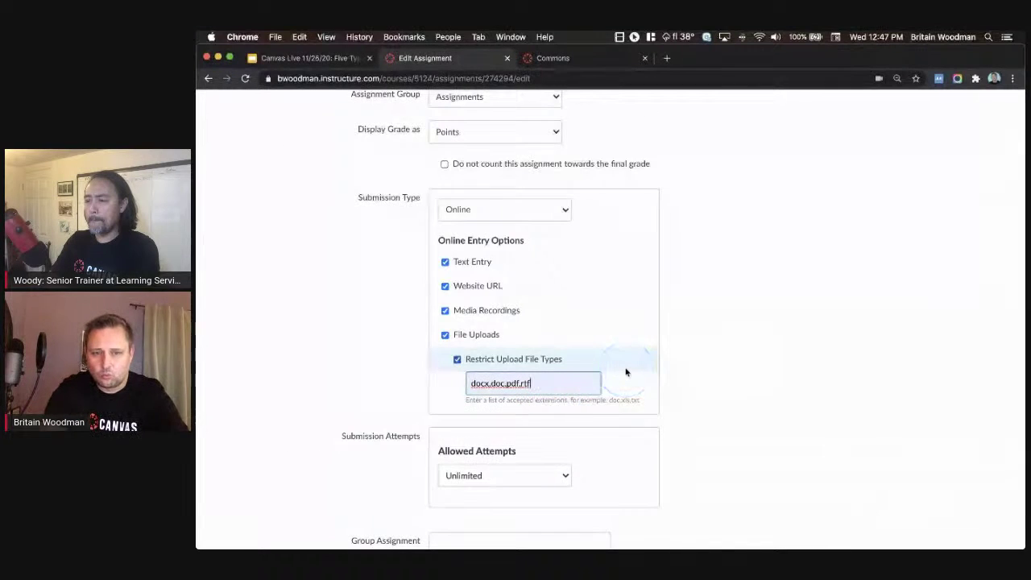
scroll(626, 372, up, 5)
click(493, 396)
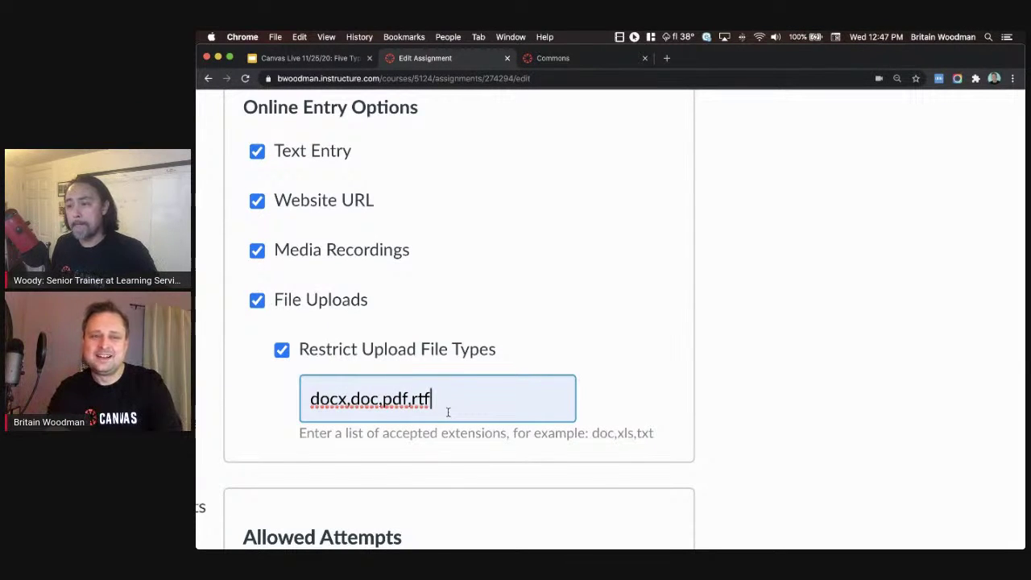
Save the assignment with its submission settings without notifying users about the change.
key(super+minus)
key(super+minus)
key(super+minus)
key(super+minus)
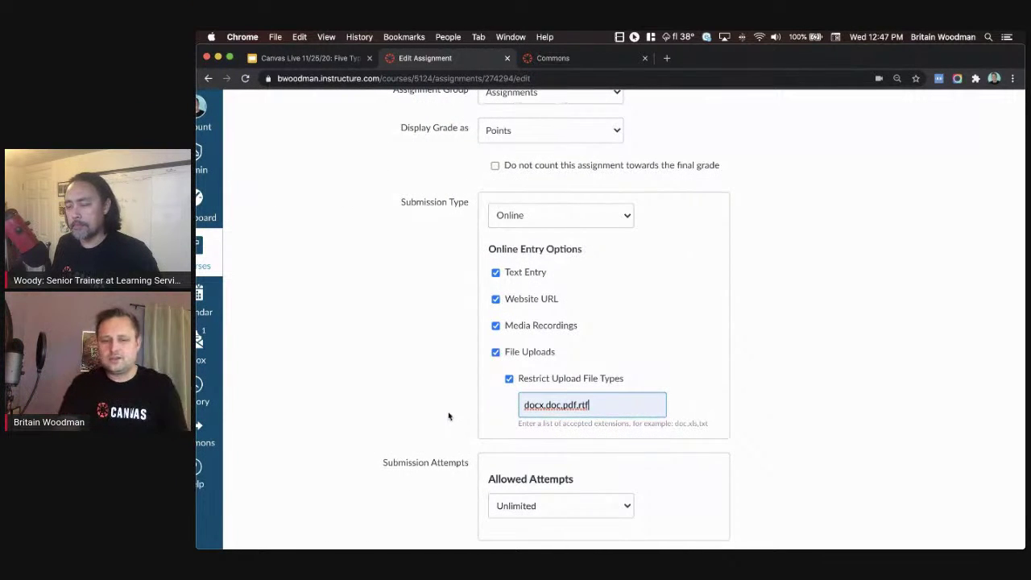
key(super+minus)
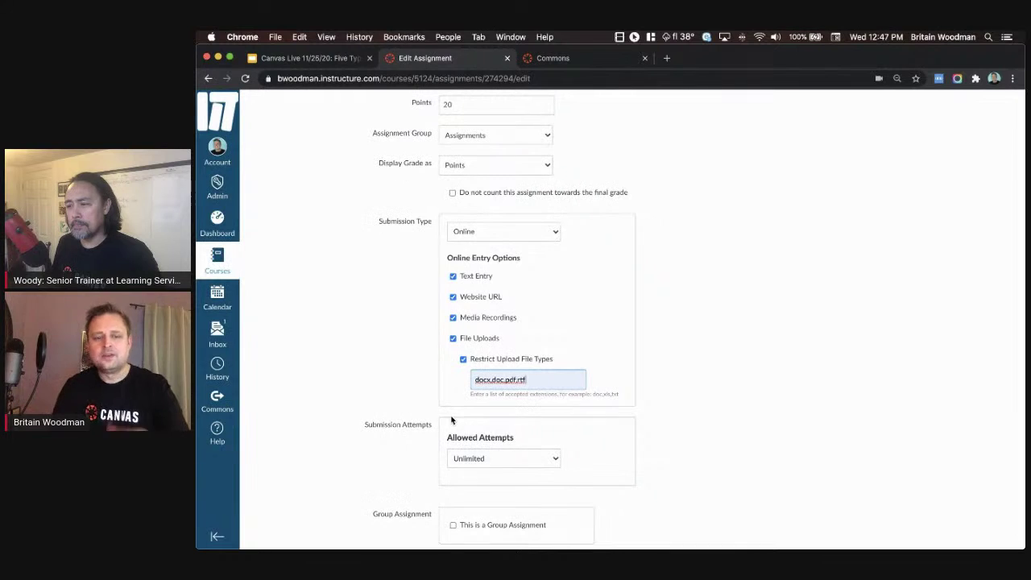
scroll(752, 263, down, 8)
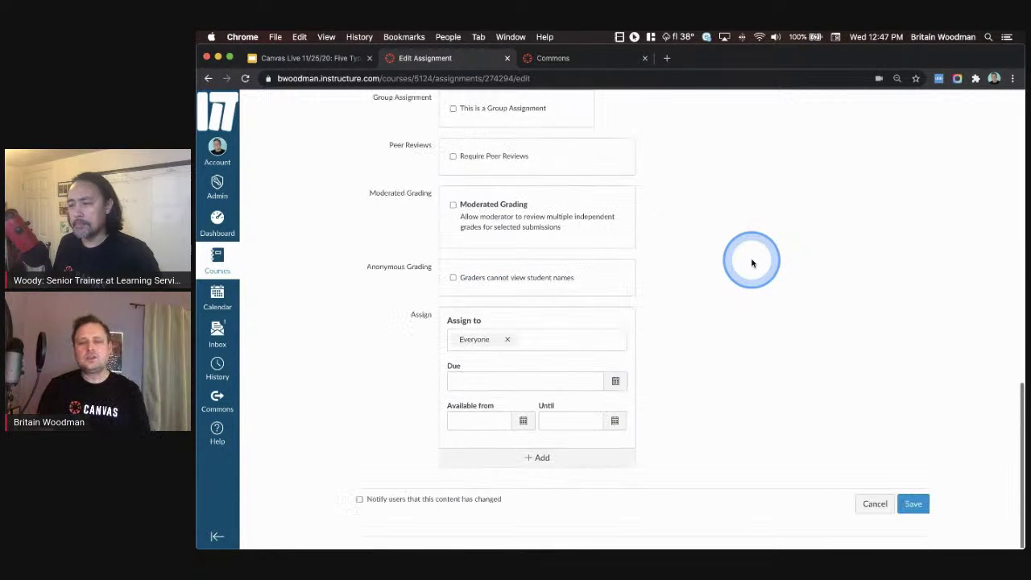
click(914, 504)
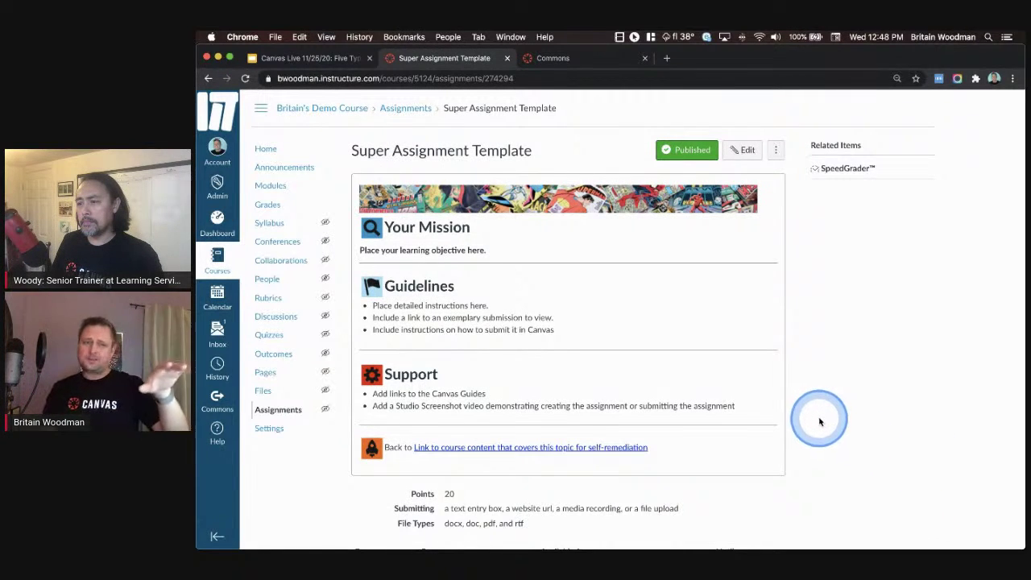
Go to the course home page and switch to Student View.
click(278, 149)
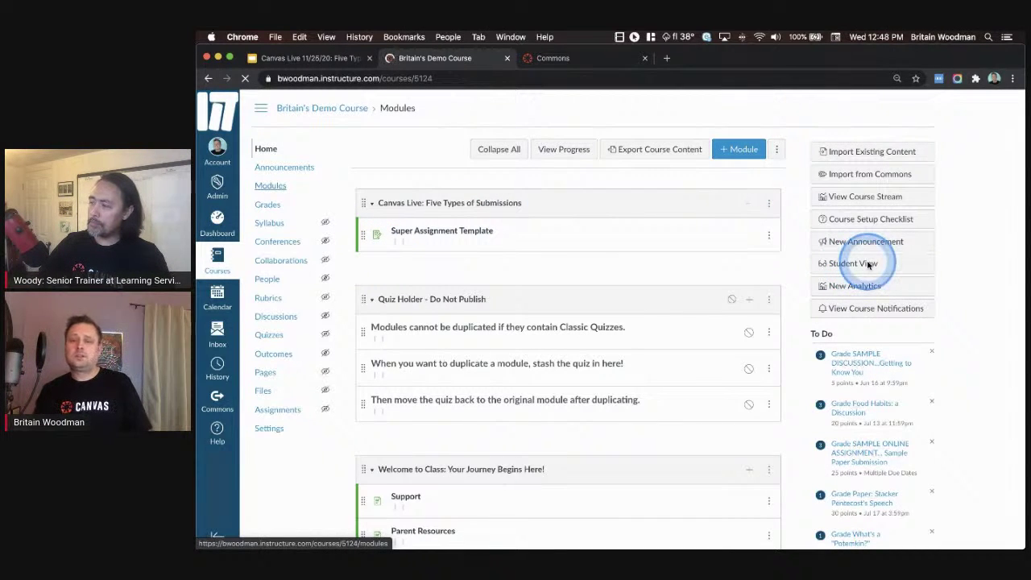
click(862, 289)
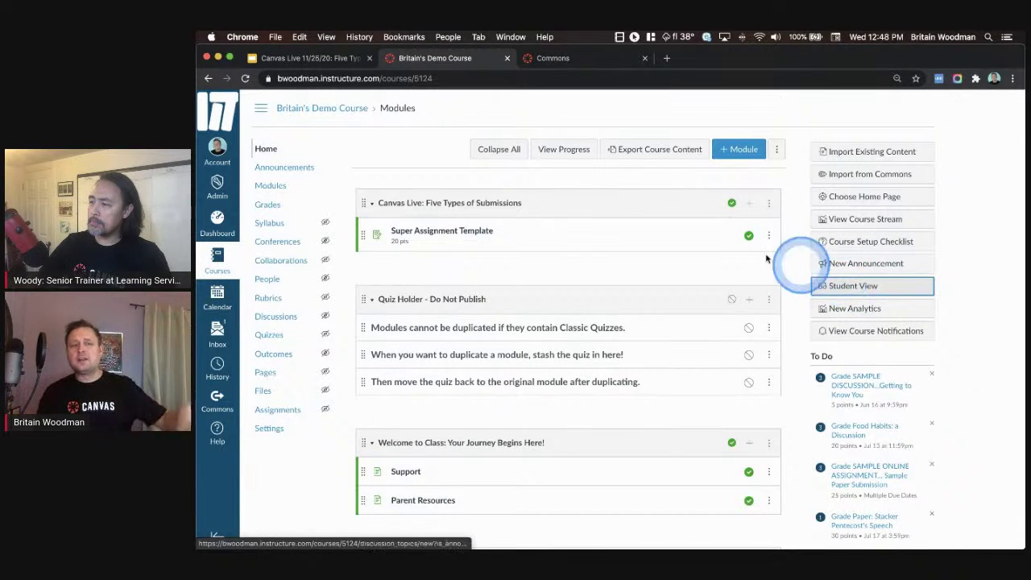
click(882, 287)
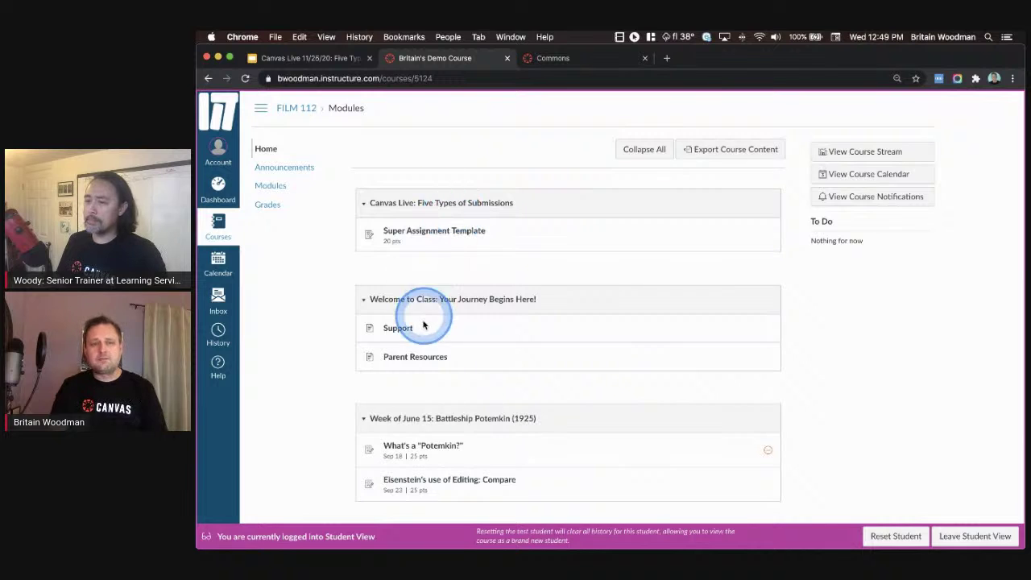
Open the Super Assignment Template assignment from the Canvas Live: Five Types of Submissions module as the test student.
click(427, 232)
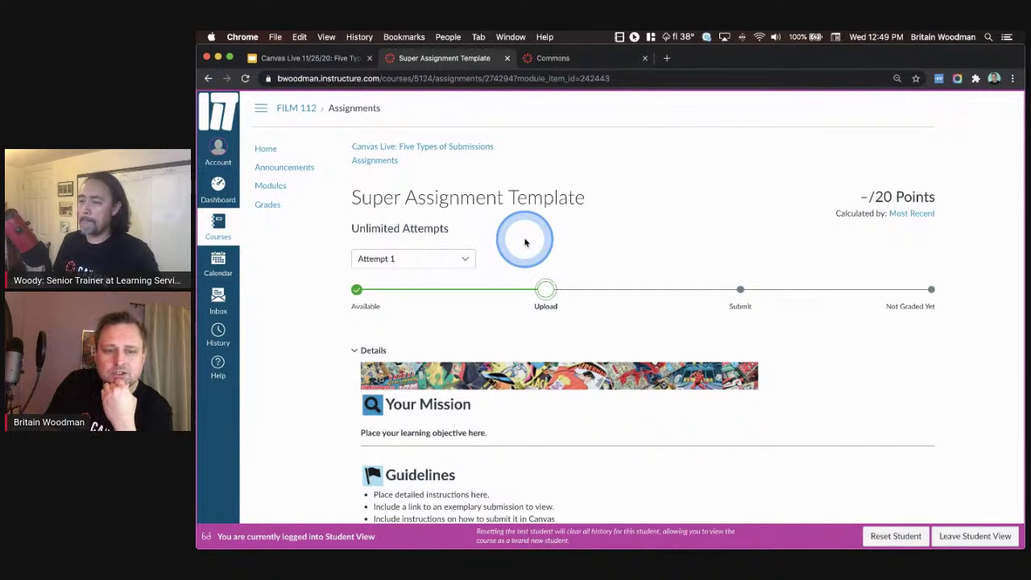
scroll(525, 240, down, 4)
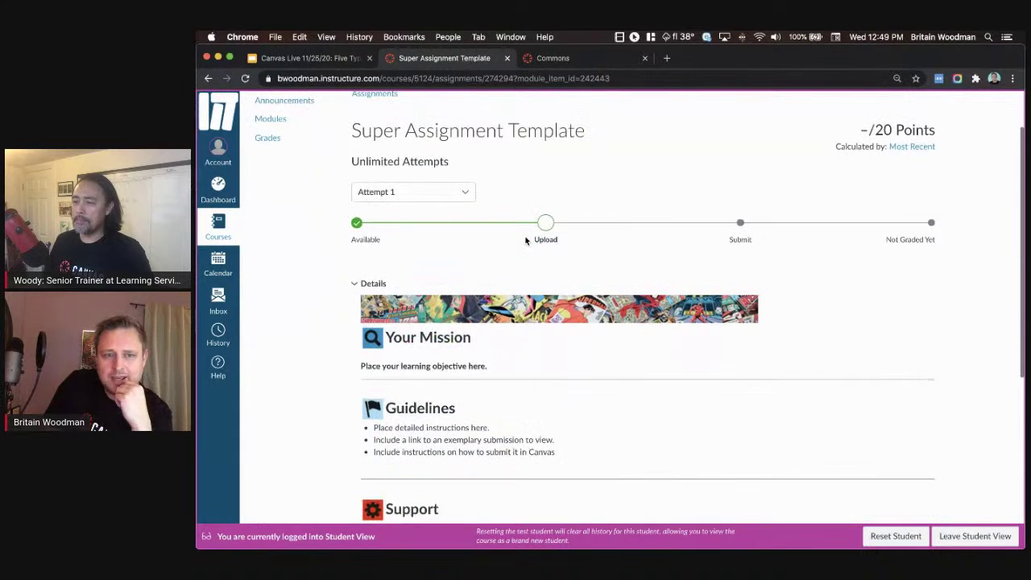
scroll(526, 240, down, 5)
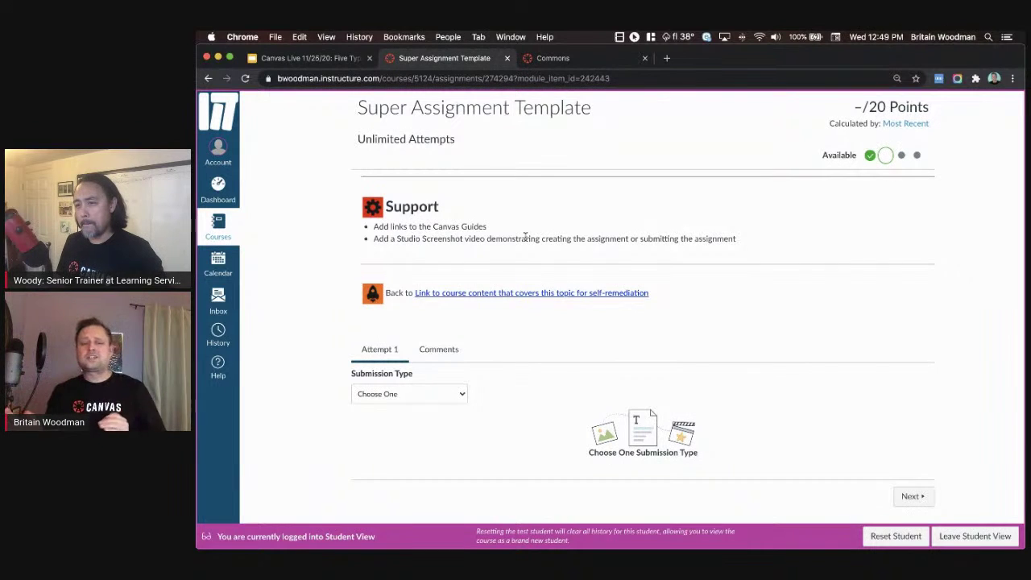
click(525, 235)
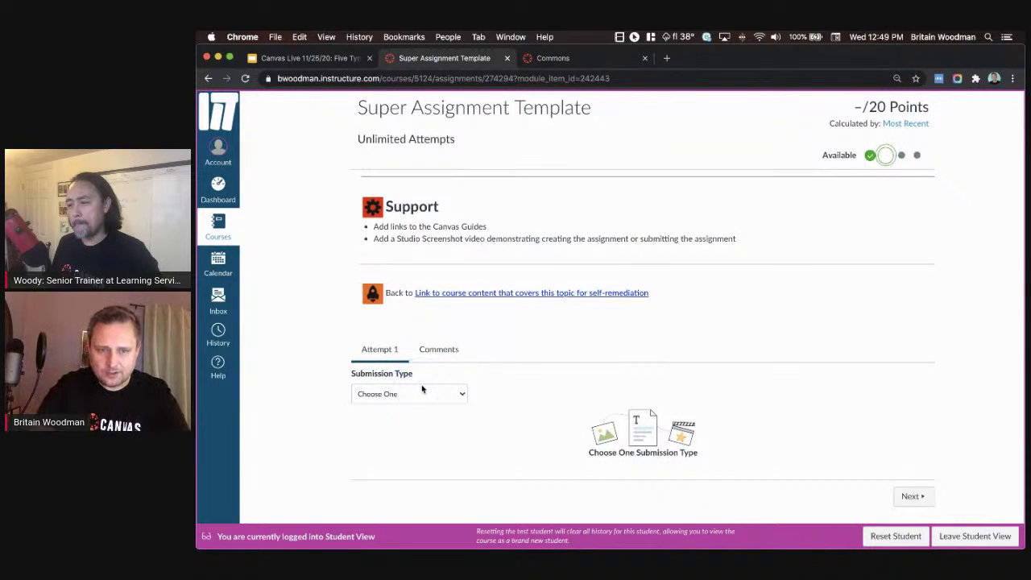
Choose Text Entry as the submission type for Attempt 1 and start an entry in the text editor.
scroll(422, 389, up, 5)
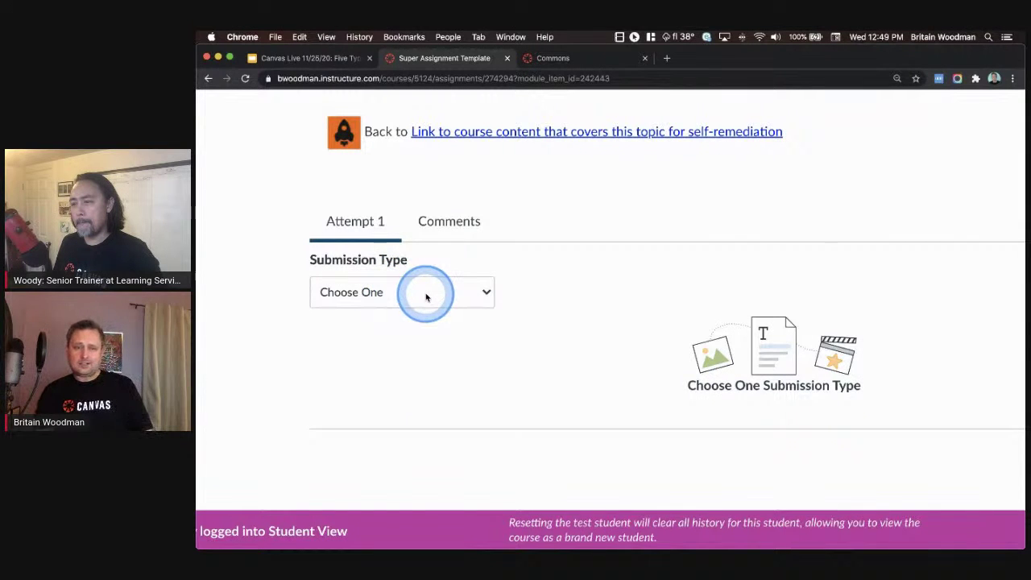
click(426, 297)
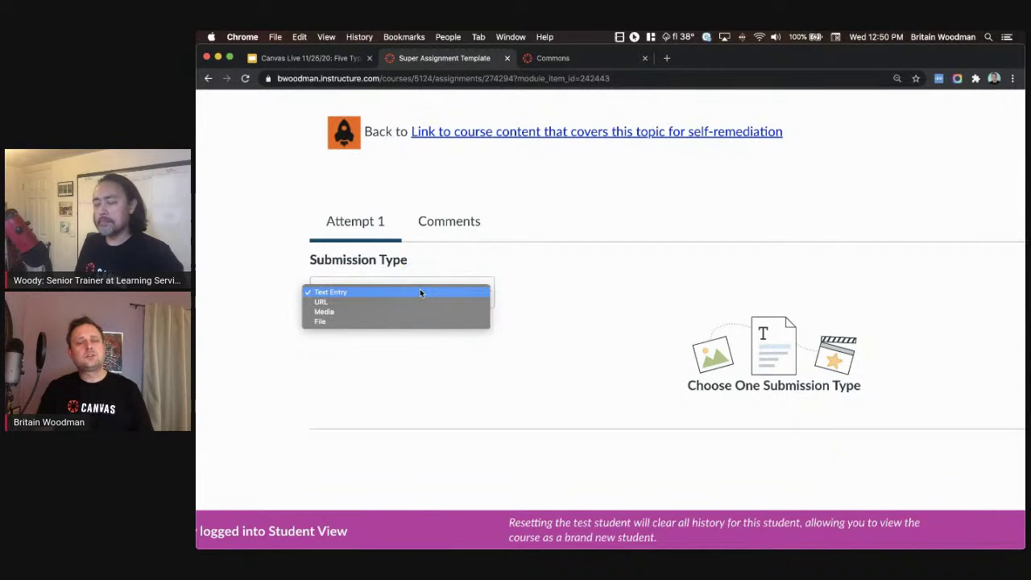
click(420, 291)
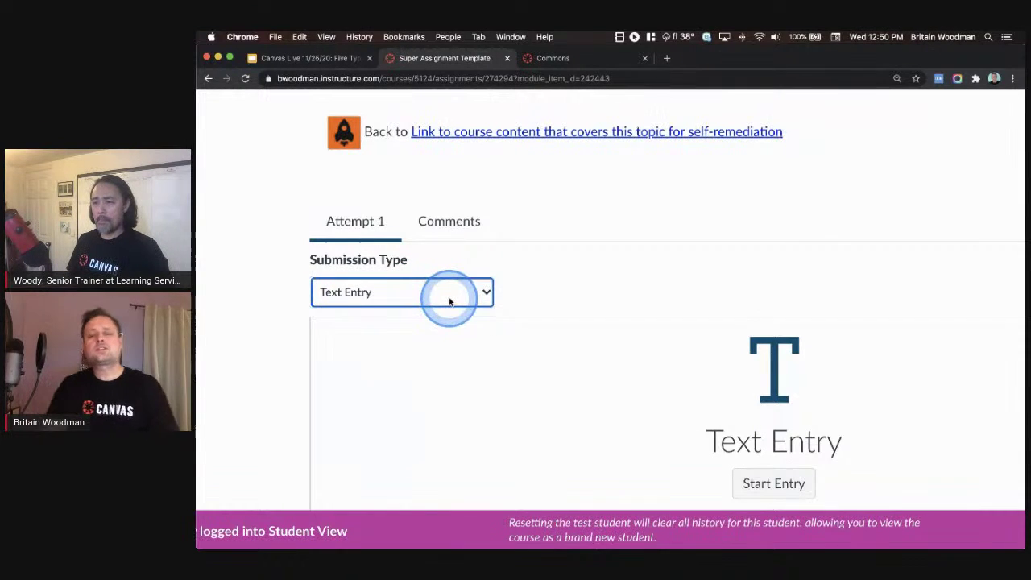
click(432, 304)
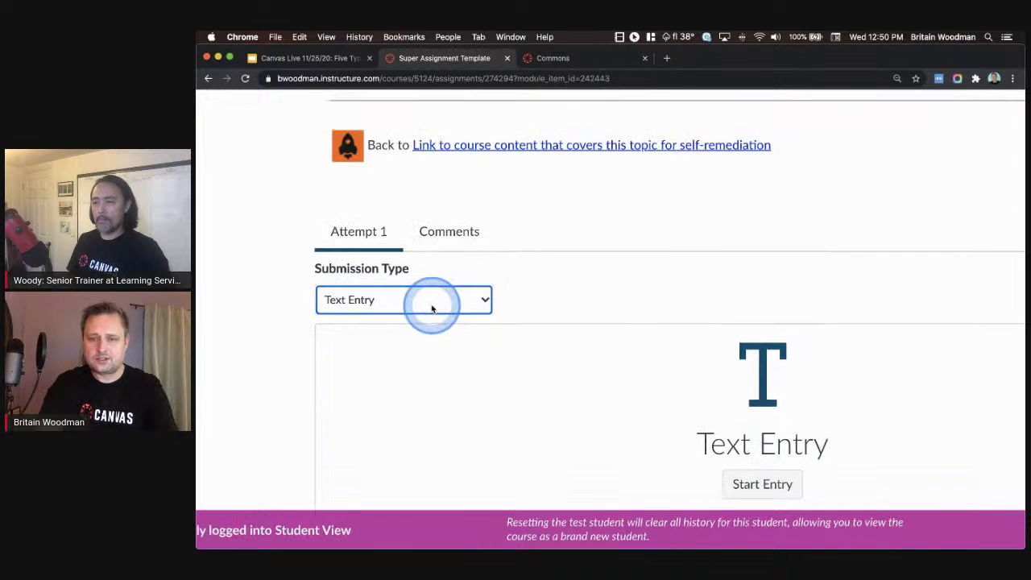
key(super+minus)
scroll(431, 308, down, 2)
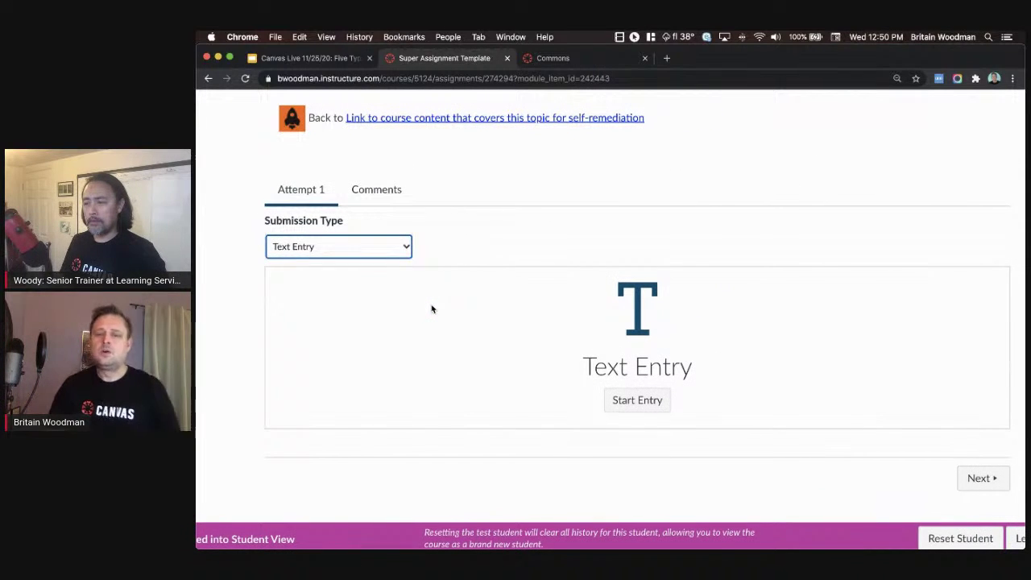
click(649, 398)
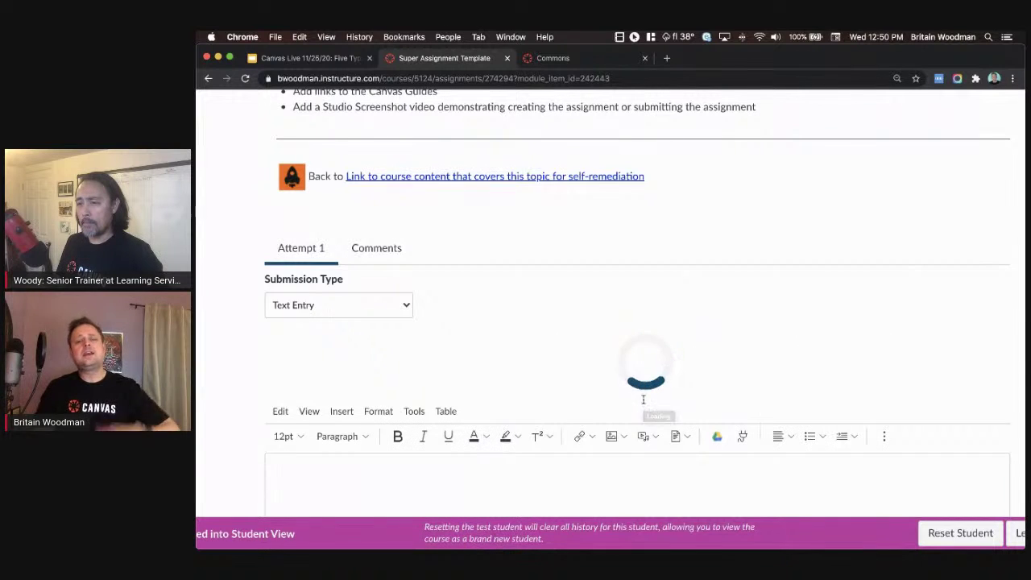
scroll(735, 361, down, 3)
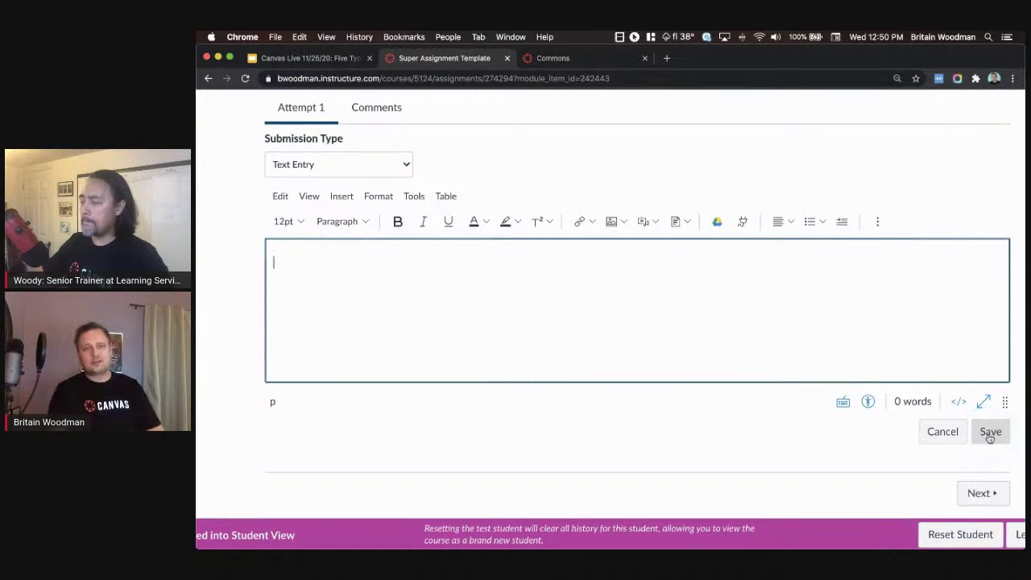
Change the submission type for Attempt 1 to URL.
click(372, 164)
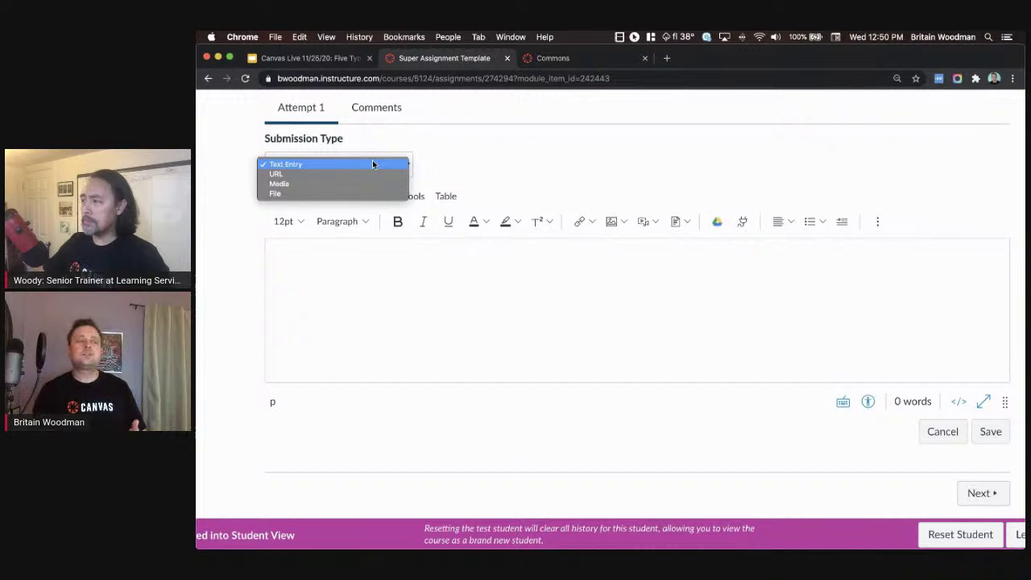
click(372, 166)
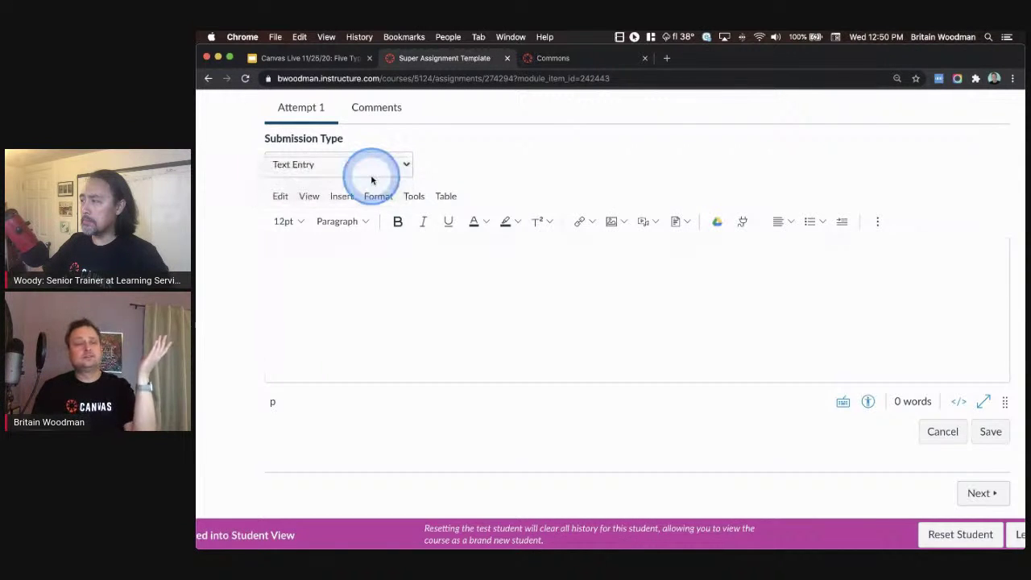
scroll(535, 284, down, 2)
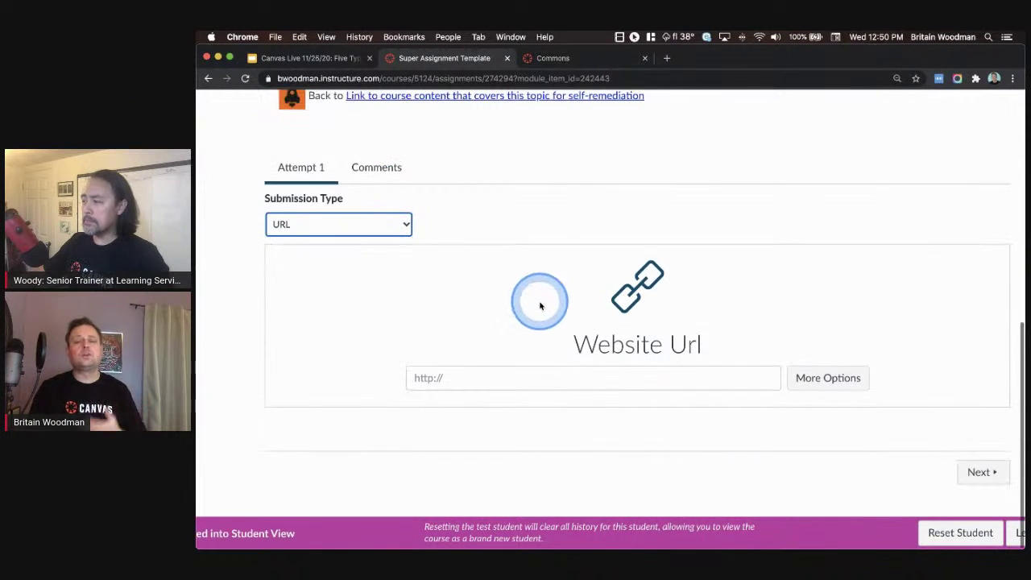
Examine the additional URL submission sources under More Options for the Website Url field, then cancel without choosing one.
click(548, 378)
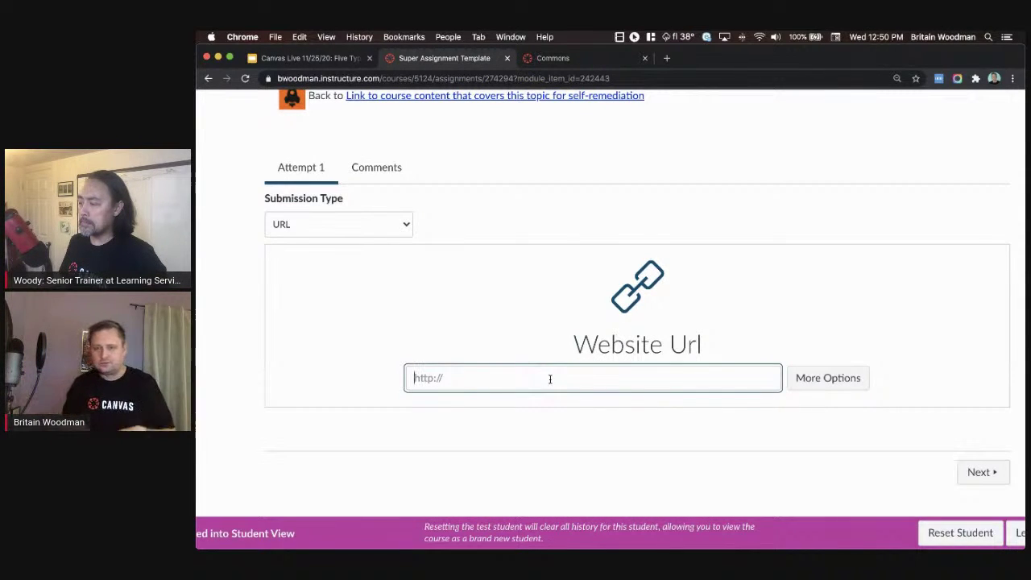
click(830, 379)
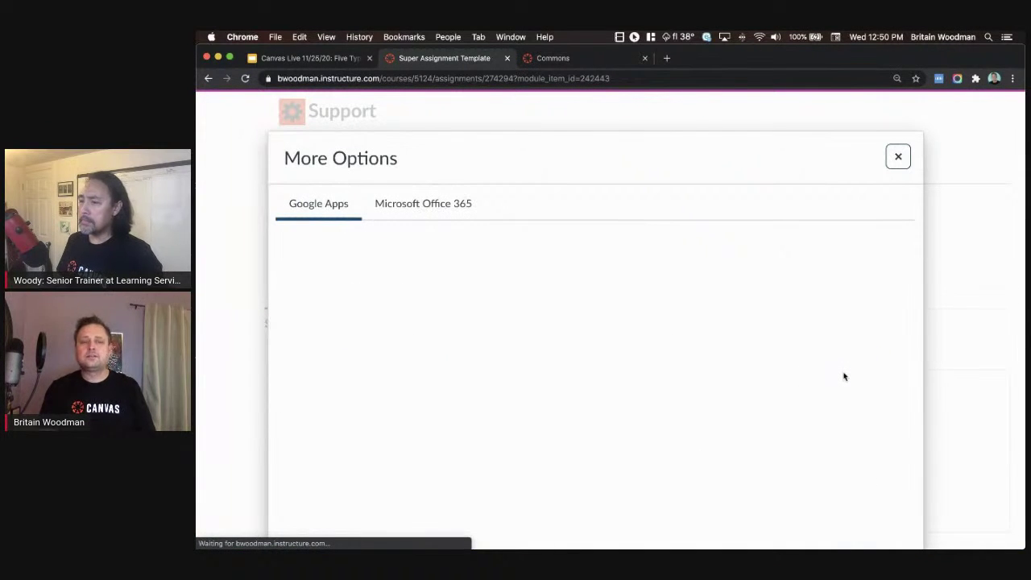
click(838, 377)
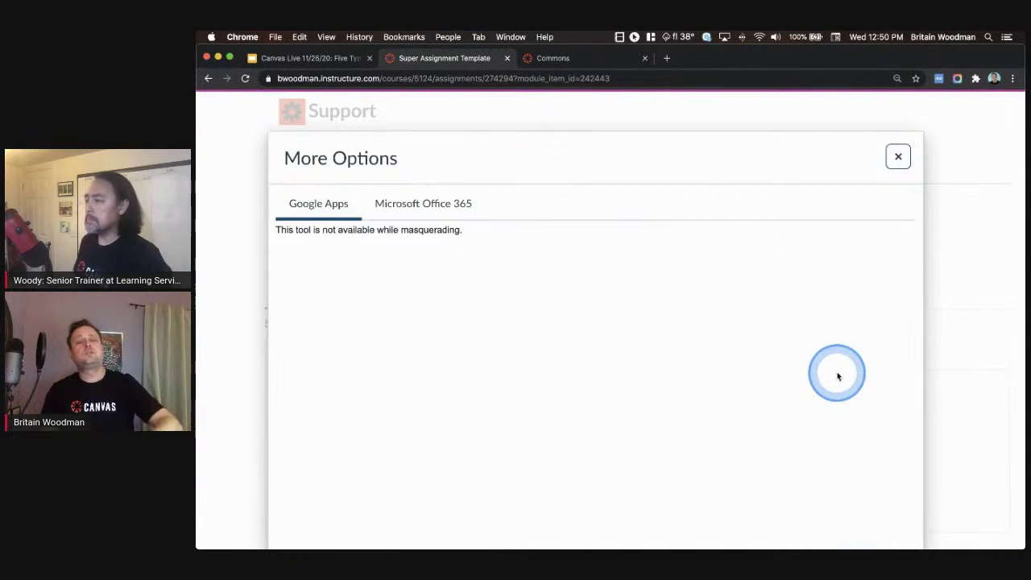
scroll(551, 278, down, 2)
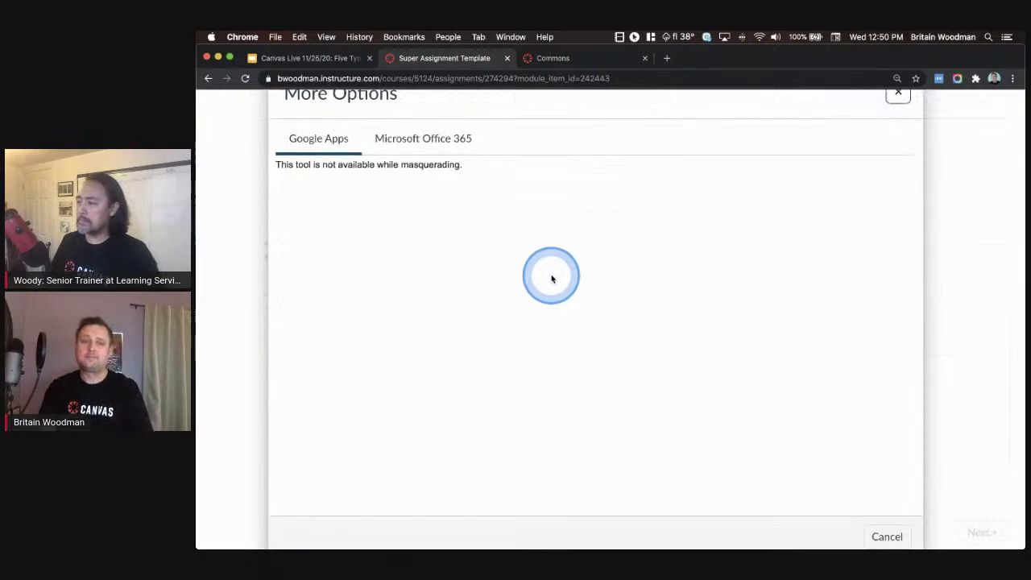
scroll(552, 279, down, 1)
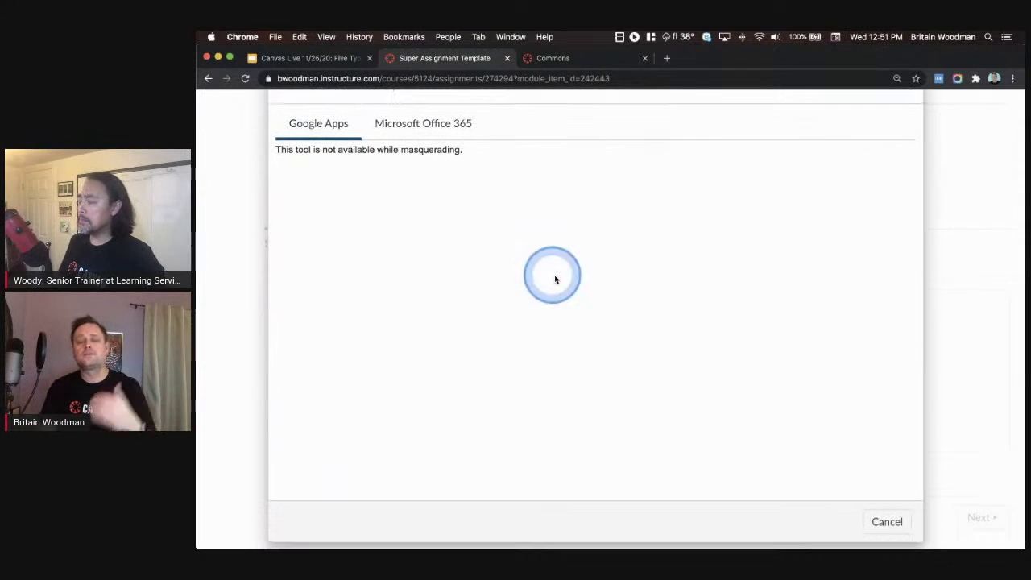
click(888, 521)
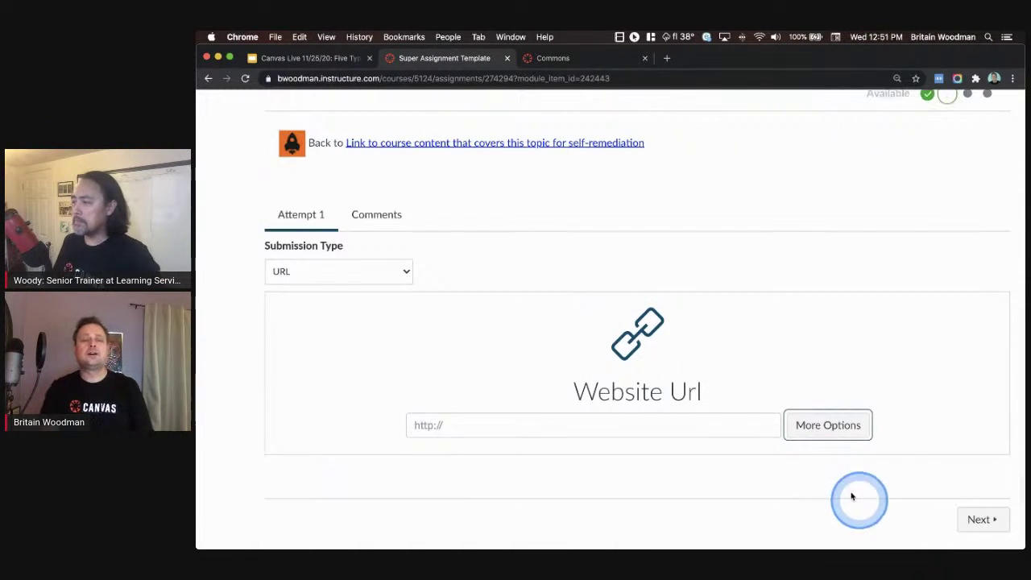
Change the submission type for Attempt 1 to Media.
click(350, 273)
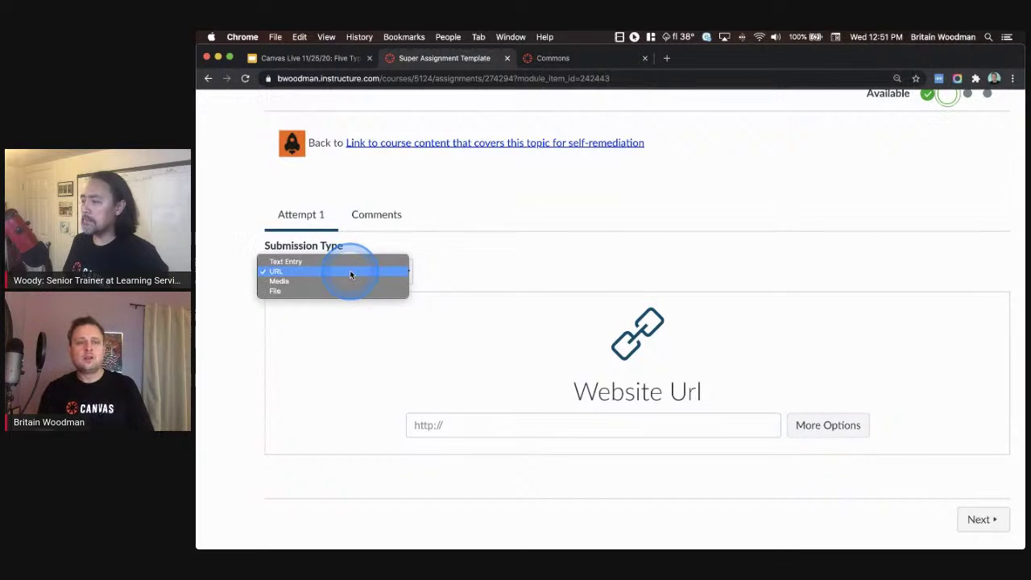
click(350, 274)
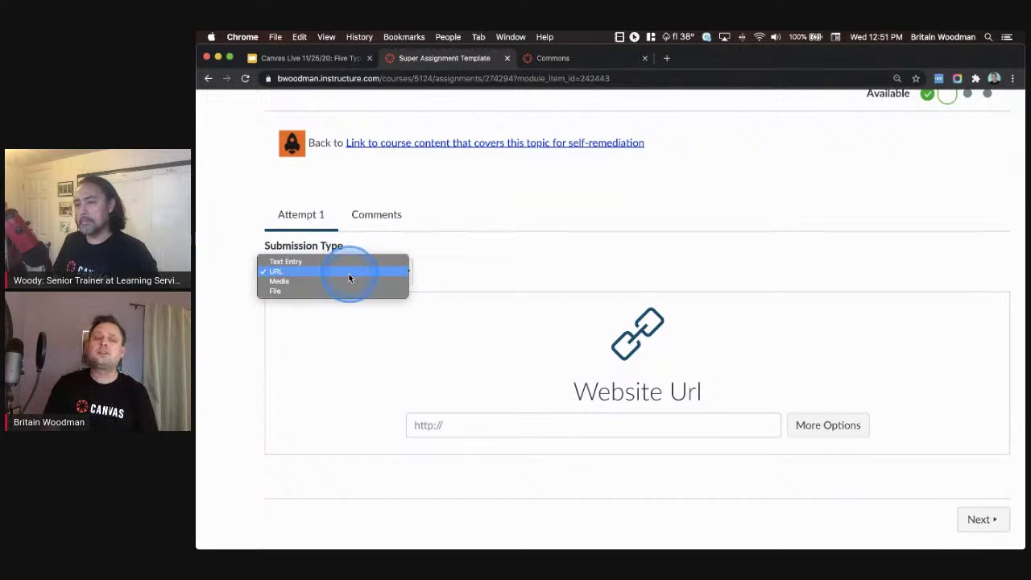
click(350, 281)
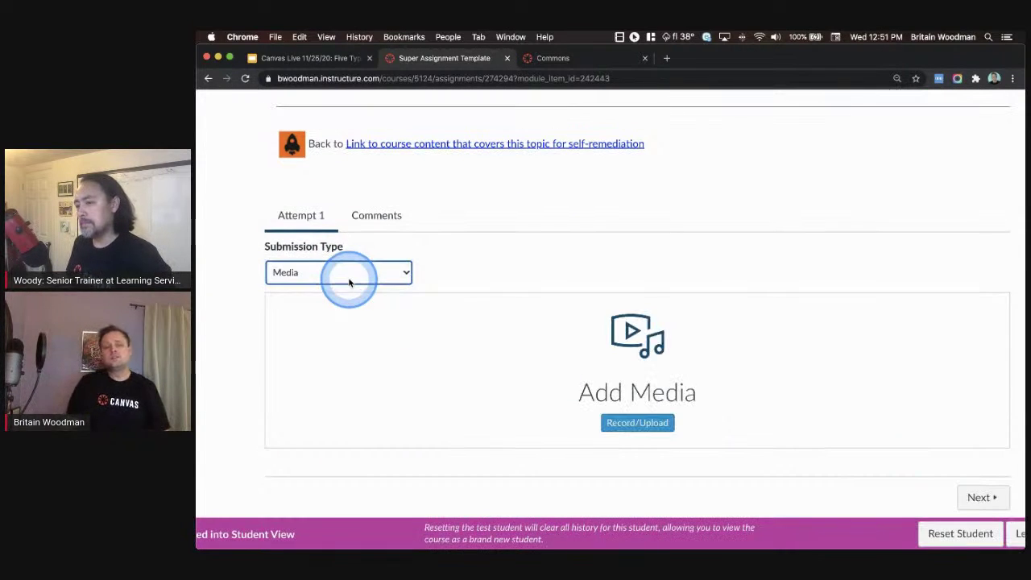
click(377, 238)
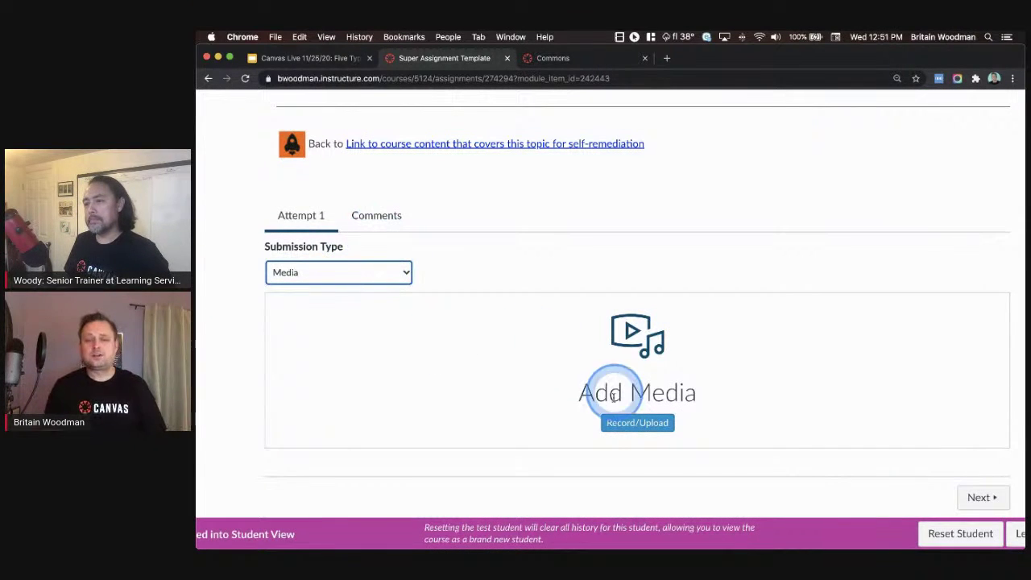
Examine how a media submission is uploaded from the computer or recorded with the webcam, then close the Upload Media dialog.
click(634, 423)
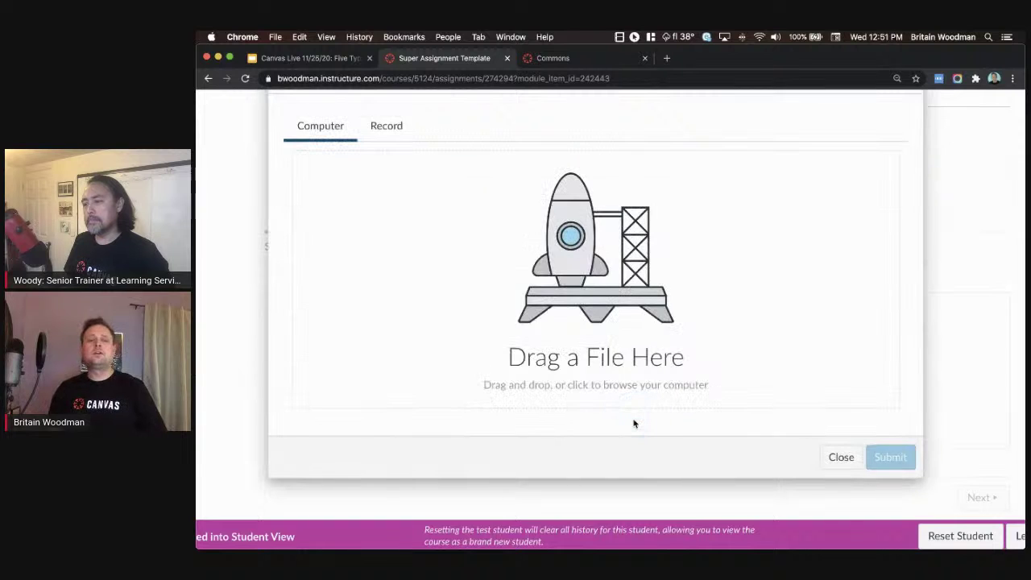
click(640, 304)
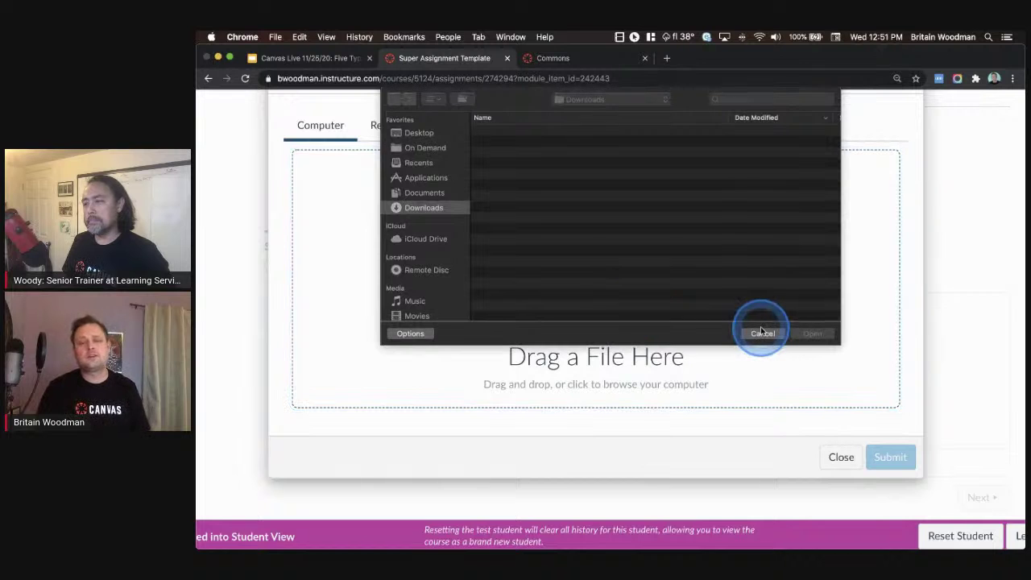
click(760, 333)
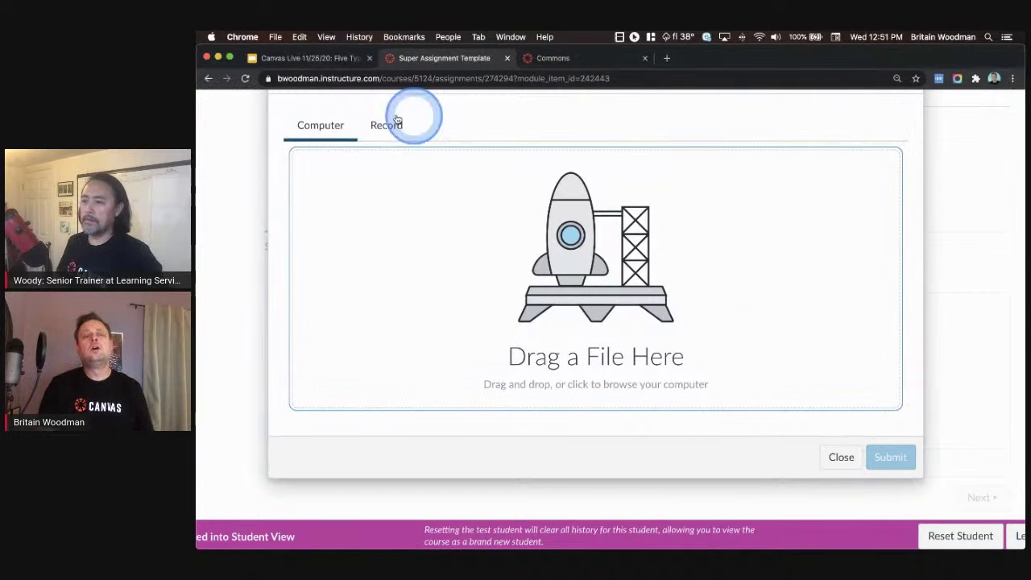
click(378, 127)
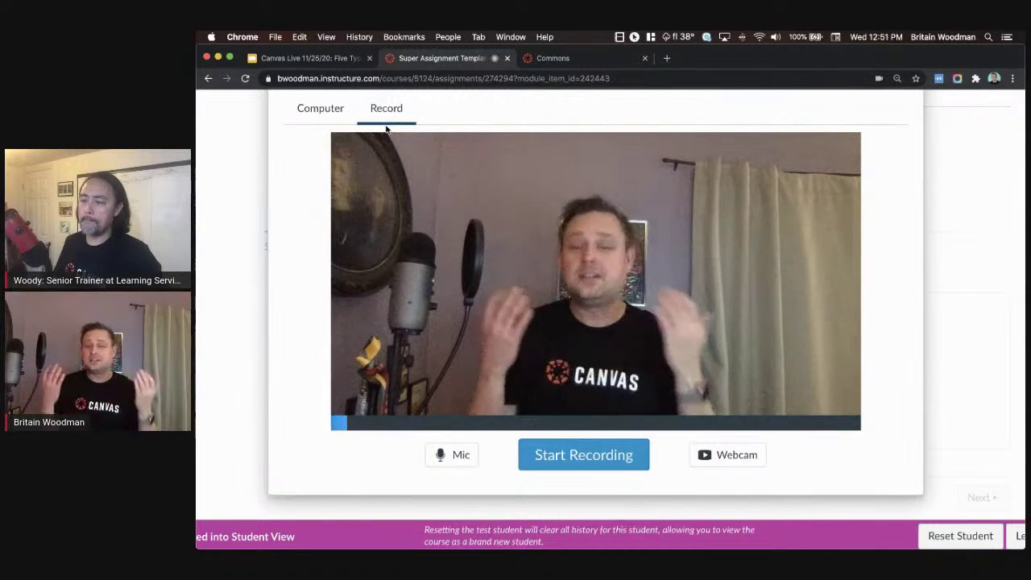
scroll(783, 150, up, 3)
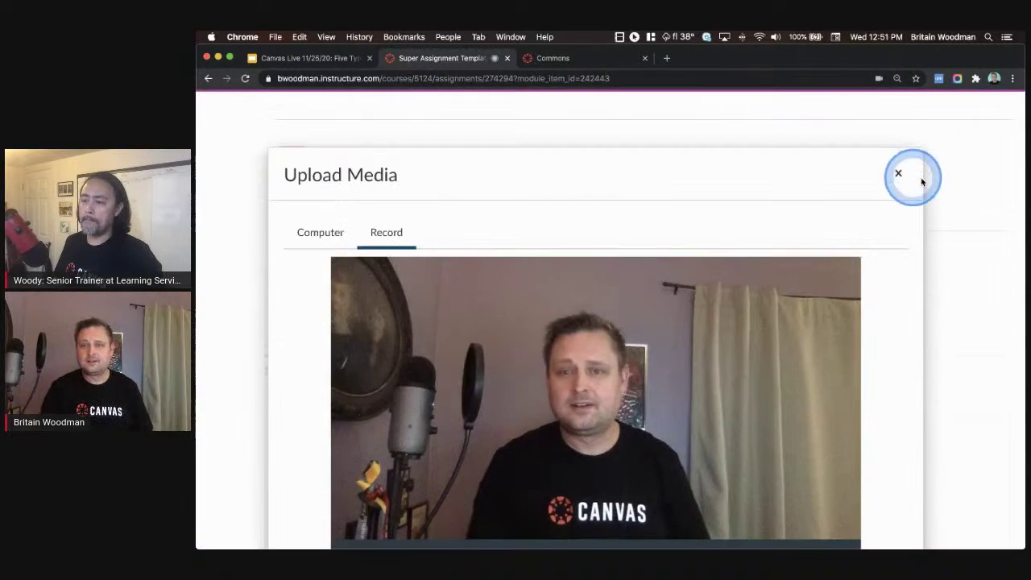
click(899, 175)
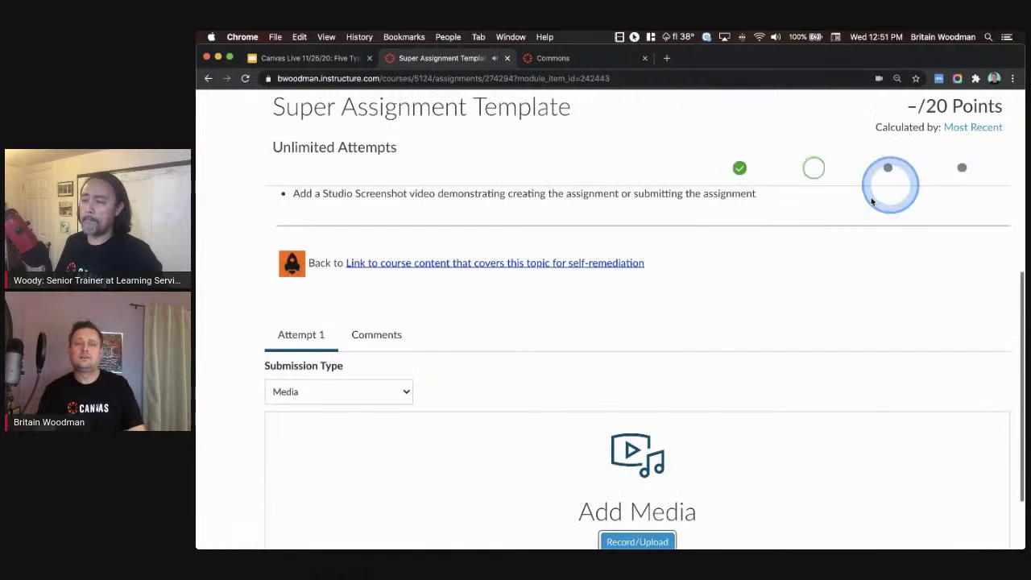
scroll(841, 208, down, 3)
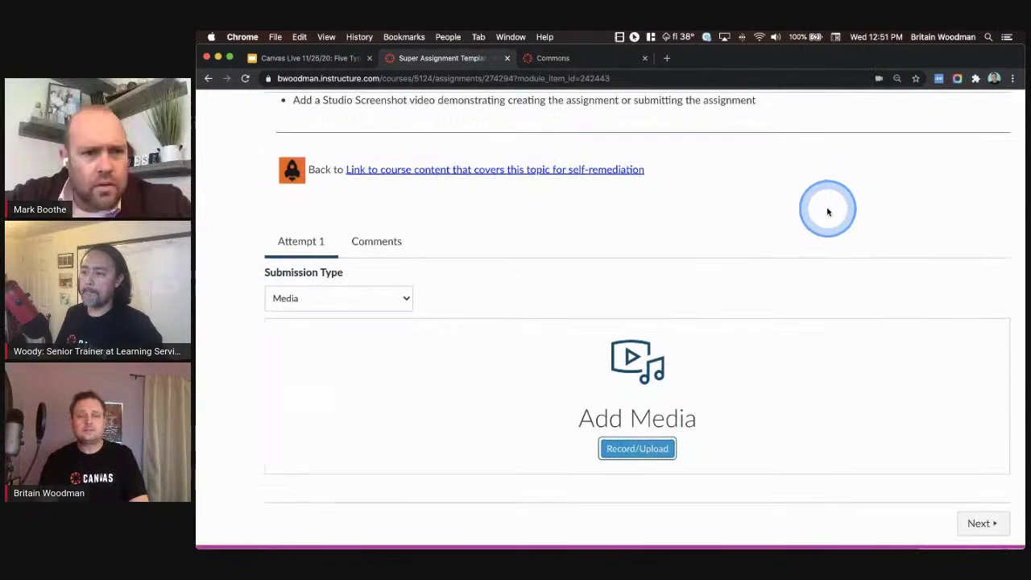
Keep Media as the submission type, show its webcam and microphone recording view once more, and close it without recording.
click(321, 282)
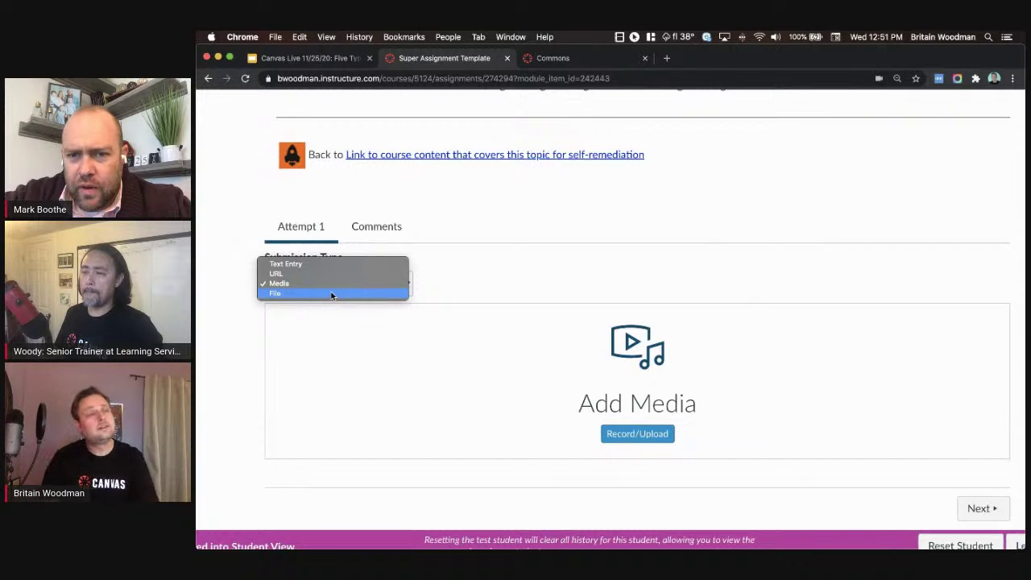
click(336, 283)
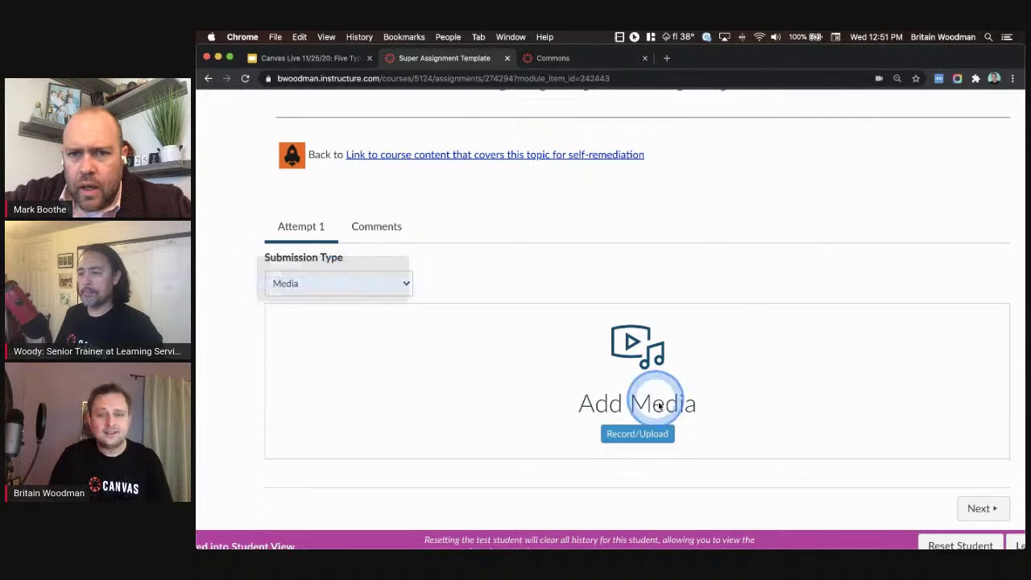
click(645, 434)
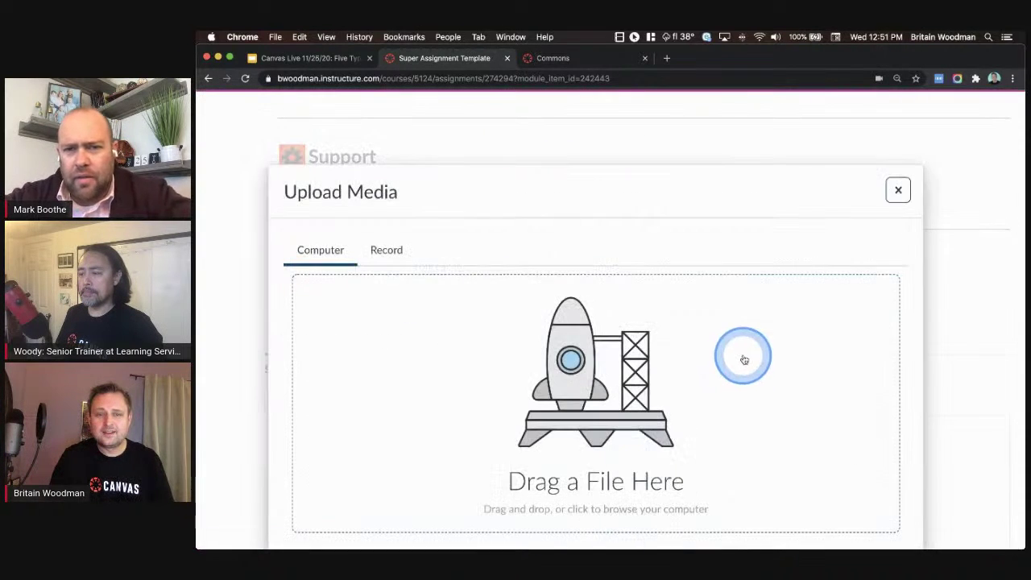
click(382, 251)
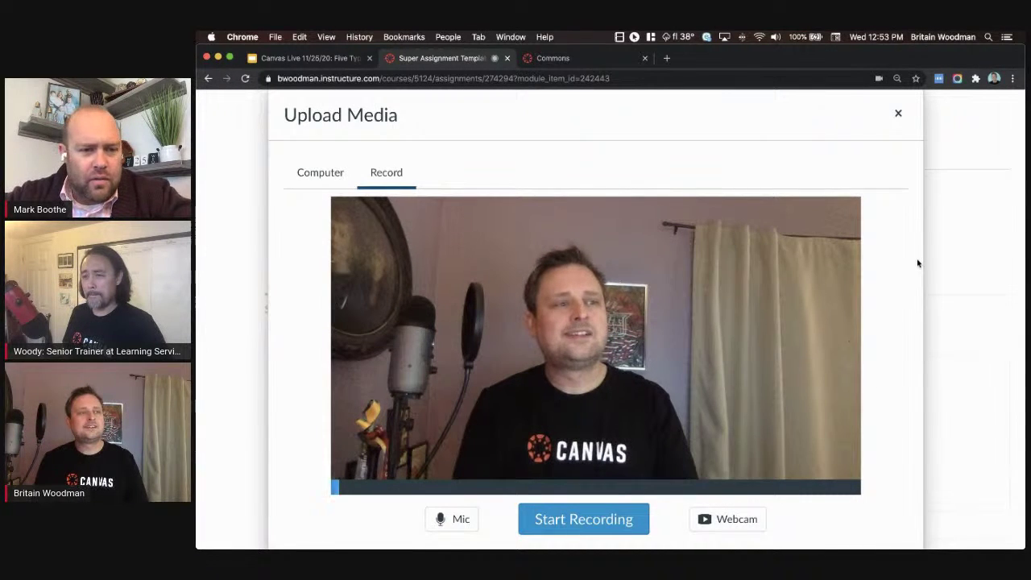
click(955, 281)
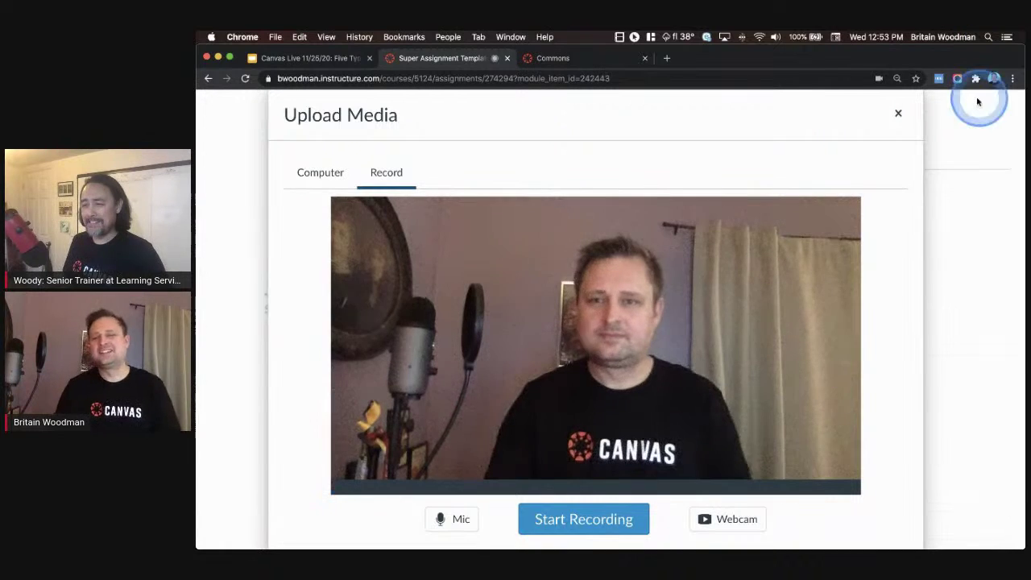
click(900, 114)
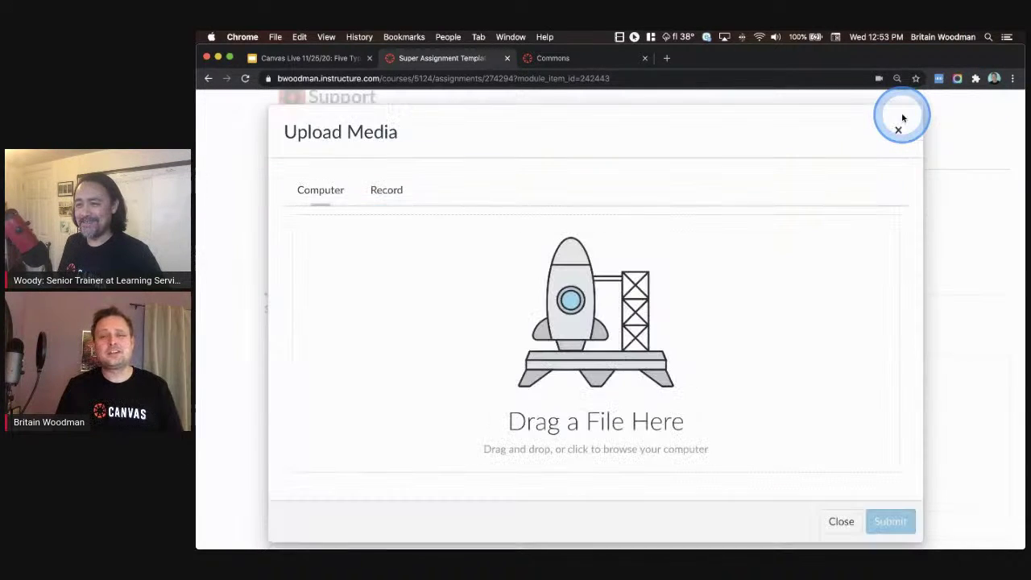
click(902, 143)
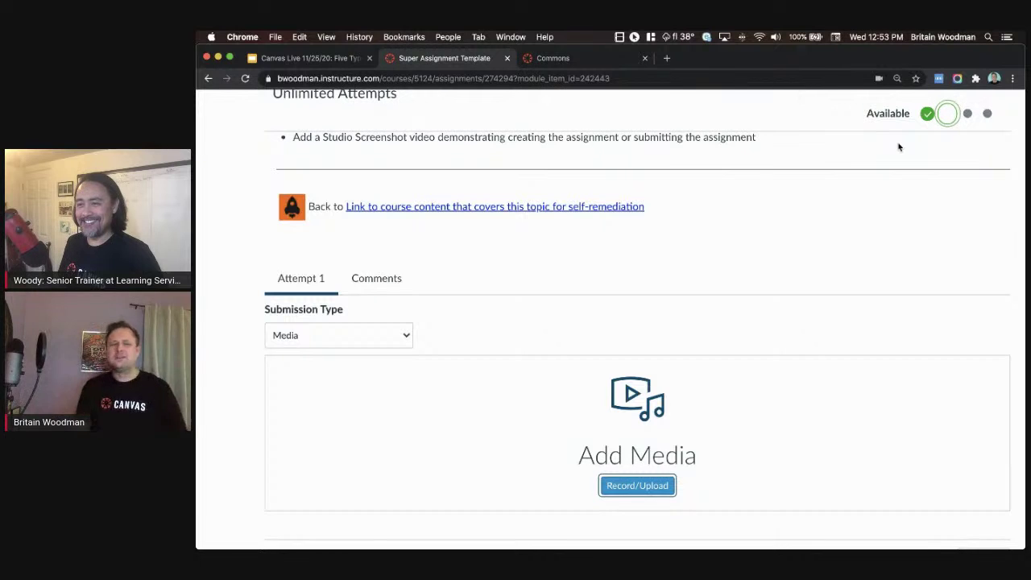
drag(890, 138, 781, 143)
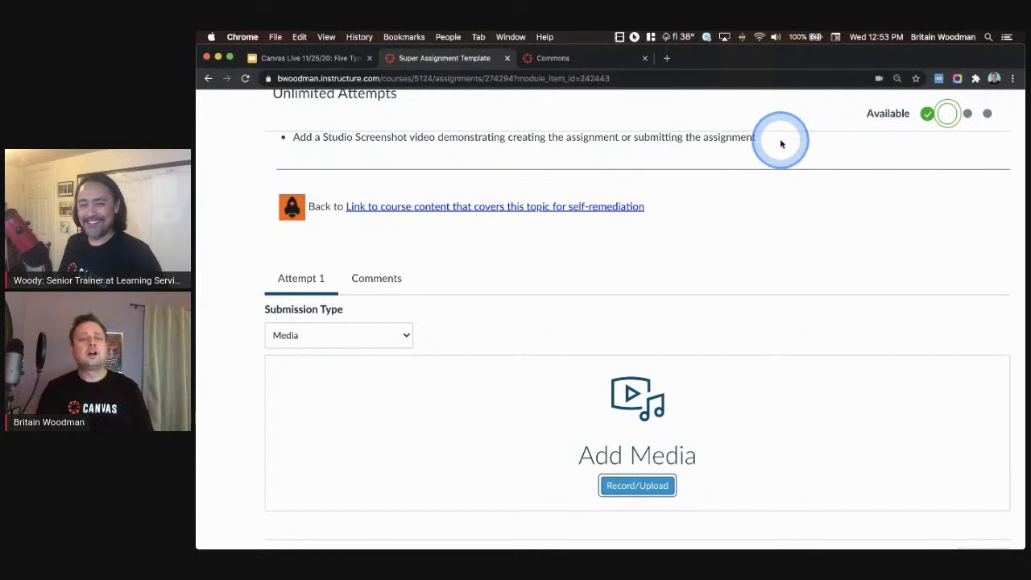
Change the submission type for Attempt 1 to File and show its Upload File area.
click(385, 337)
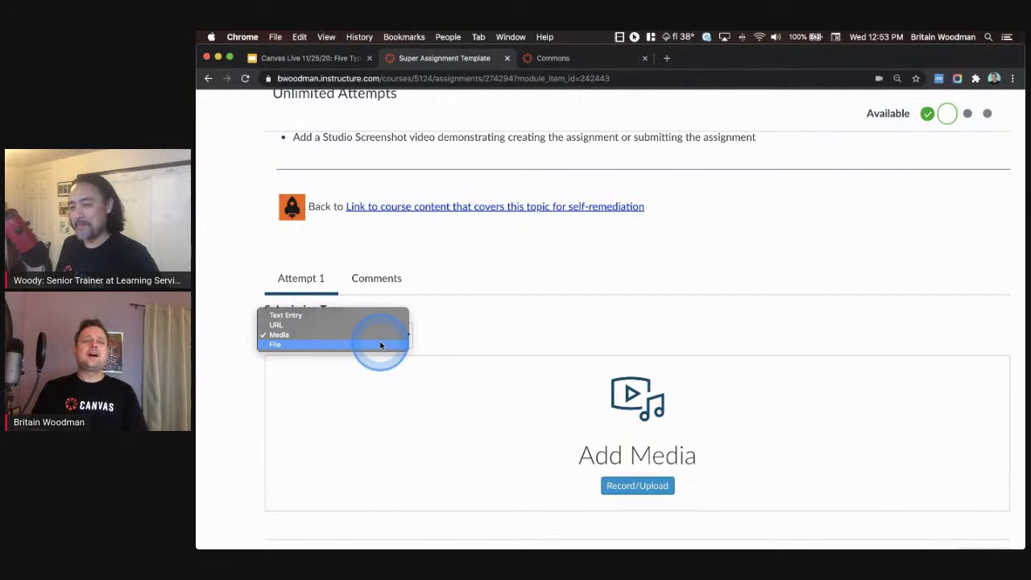
click(381, 344)
scroll(521, 343, down, 5)
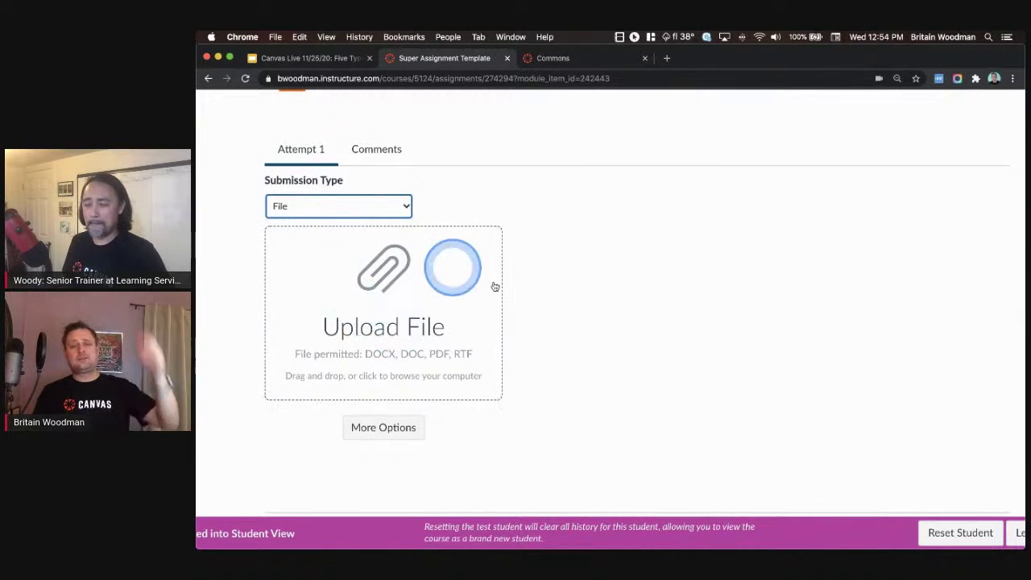
click(429, 270)
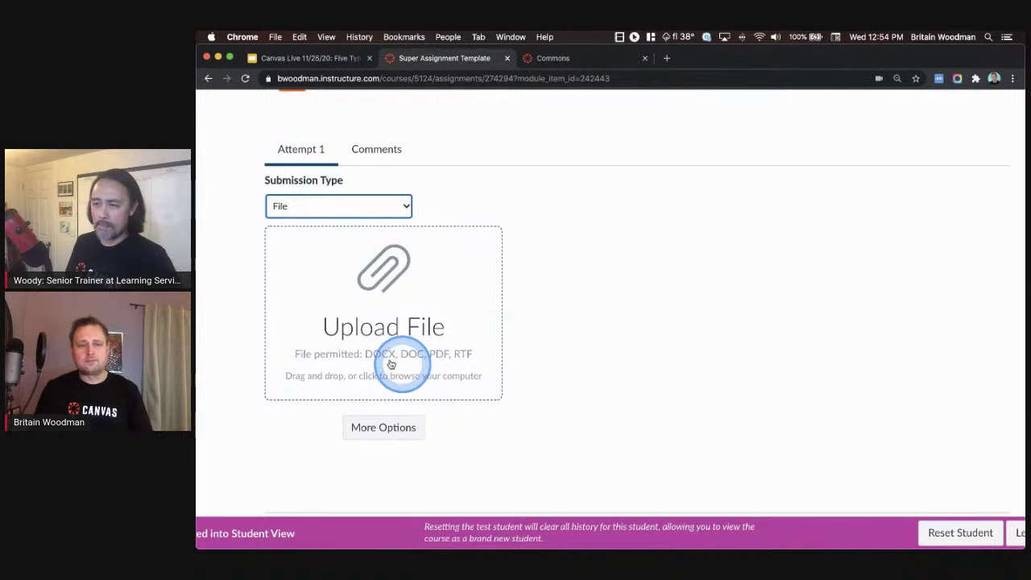
Examine the Canvas Files, Google Apps and Microsoft Office 365 sources for a file submission, then cancel without selecting a file.
click(385, 429)
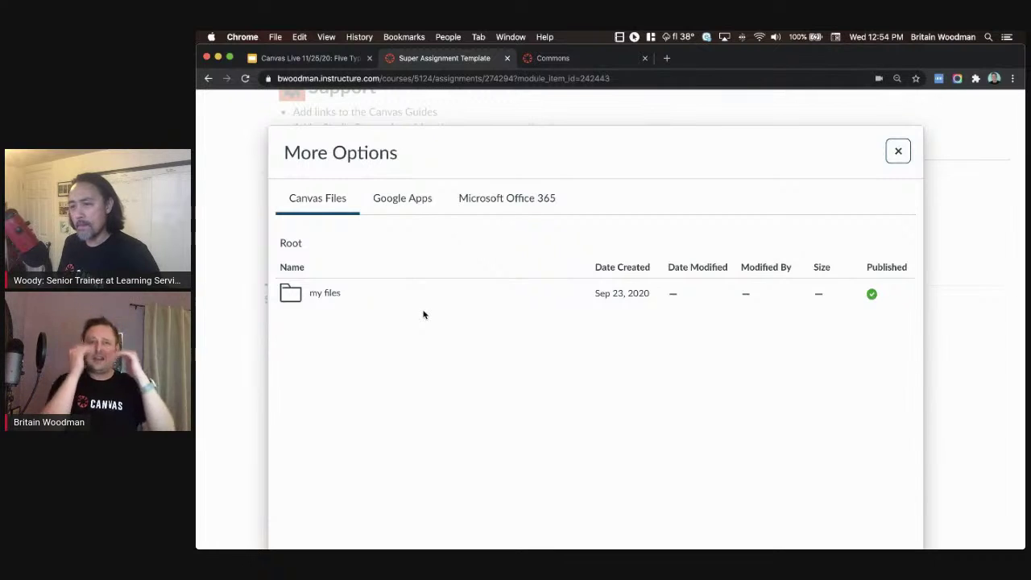
click(373, 291)
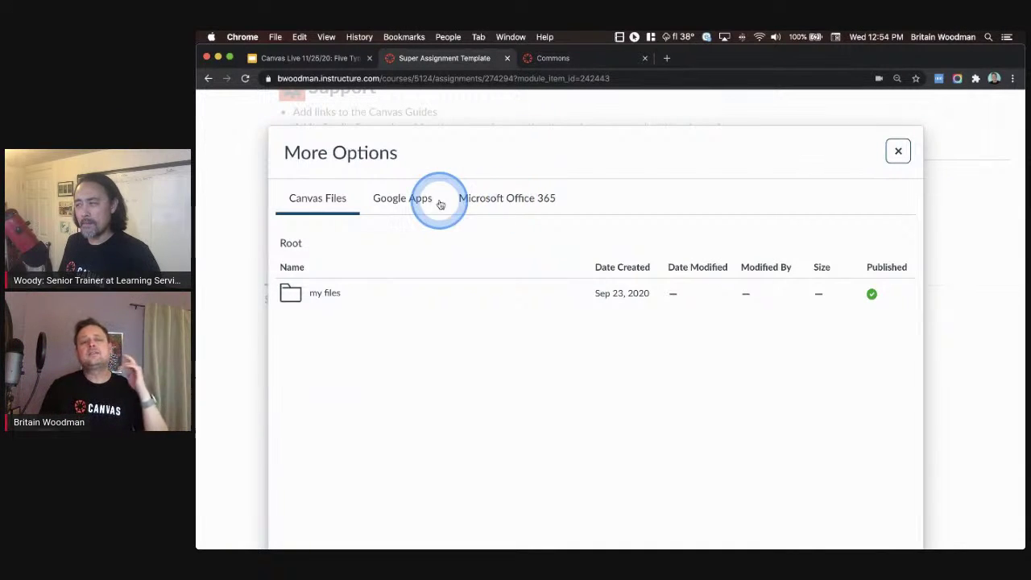
click(411, 202)
click(487, 206)
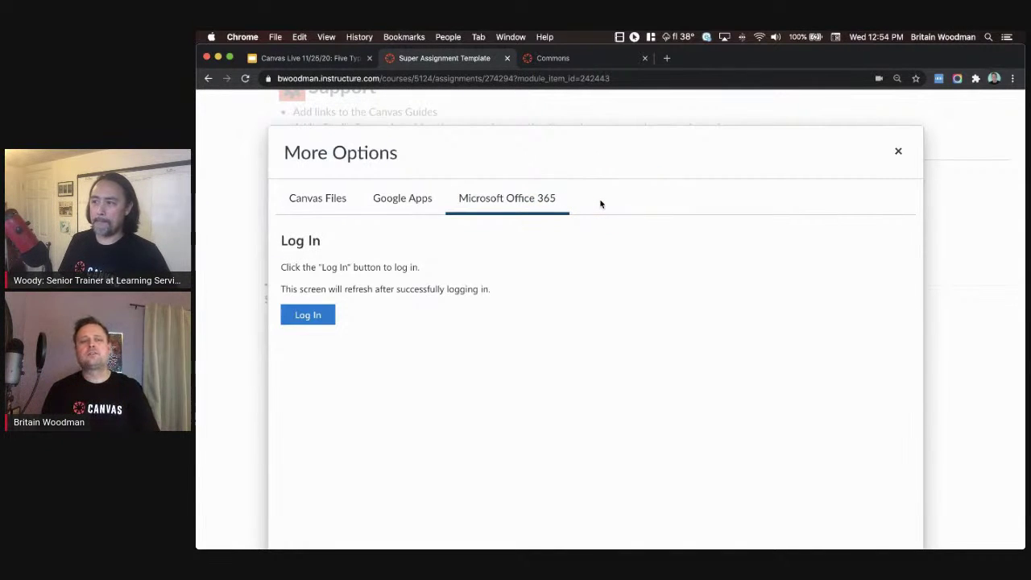
scroll(329, 202, down, 3)
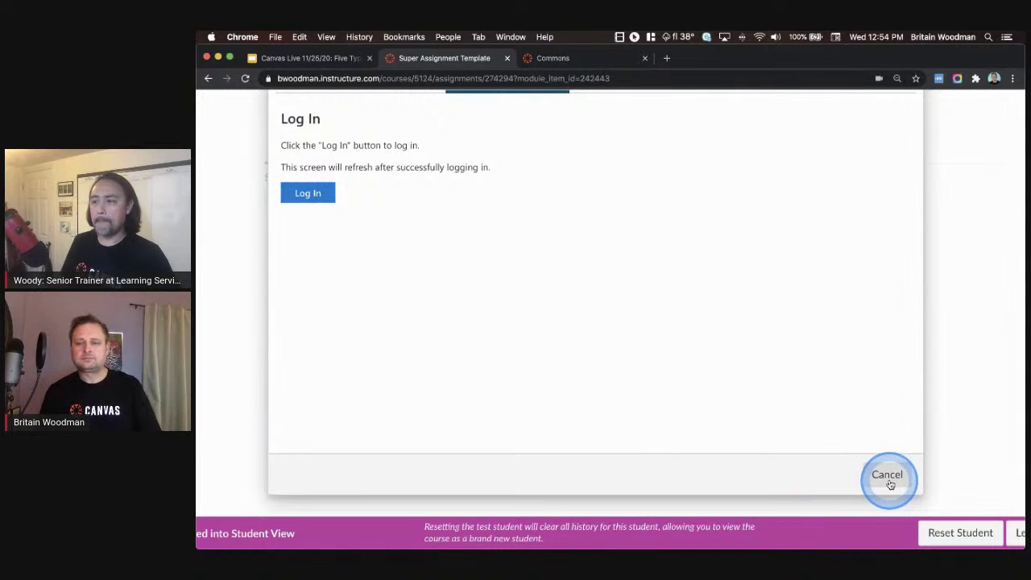
click(890, 484)
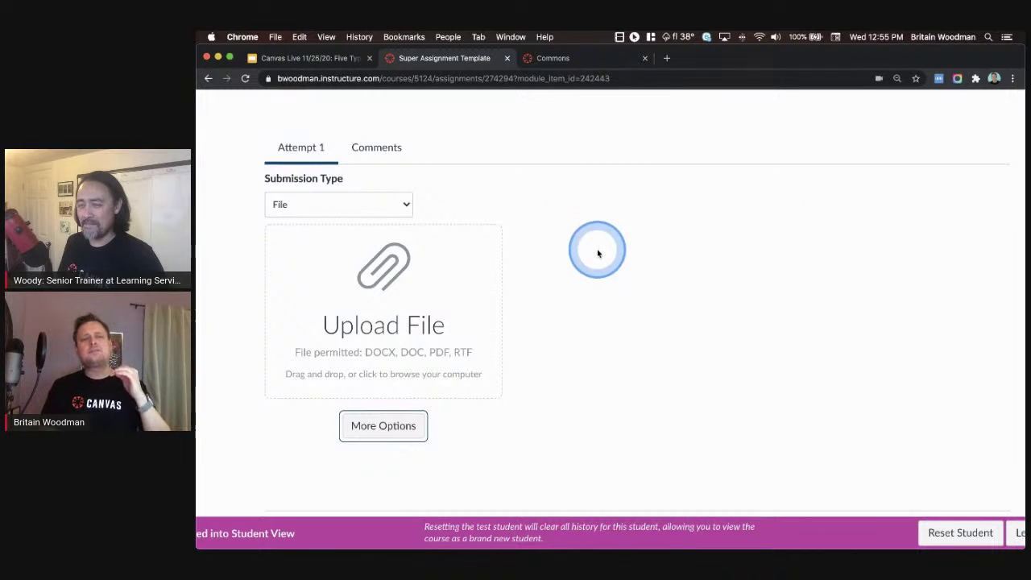
Show the assignment's Comments area where students can send a comment to the instructor.
click(383, 153)
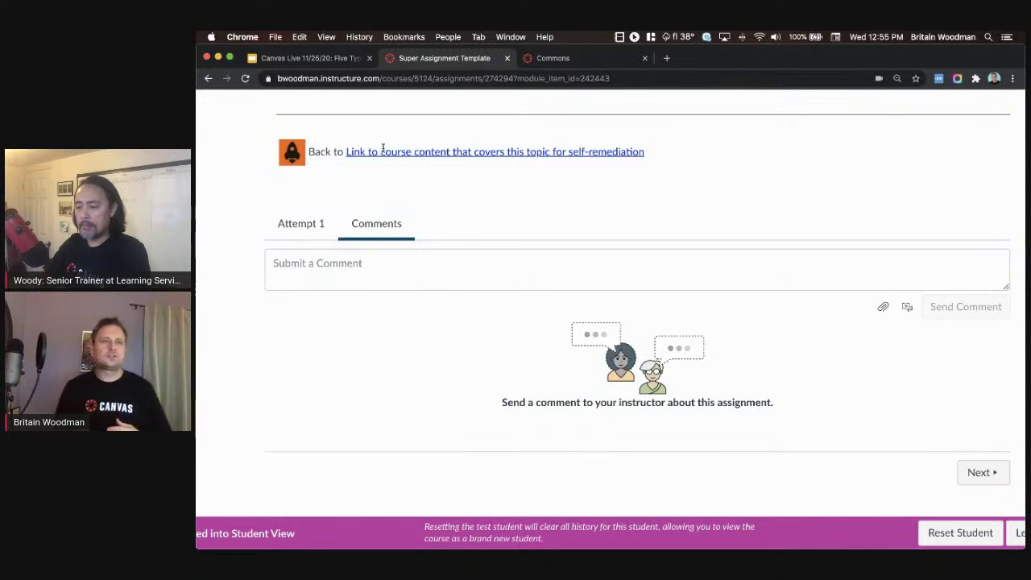
click(382, 148)
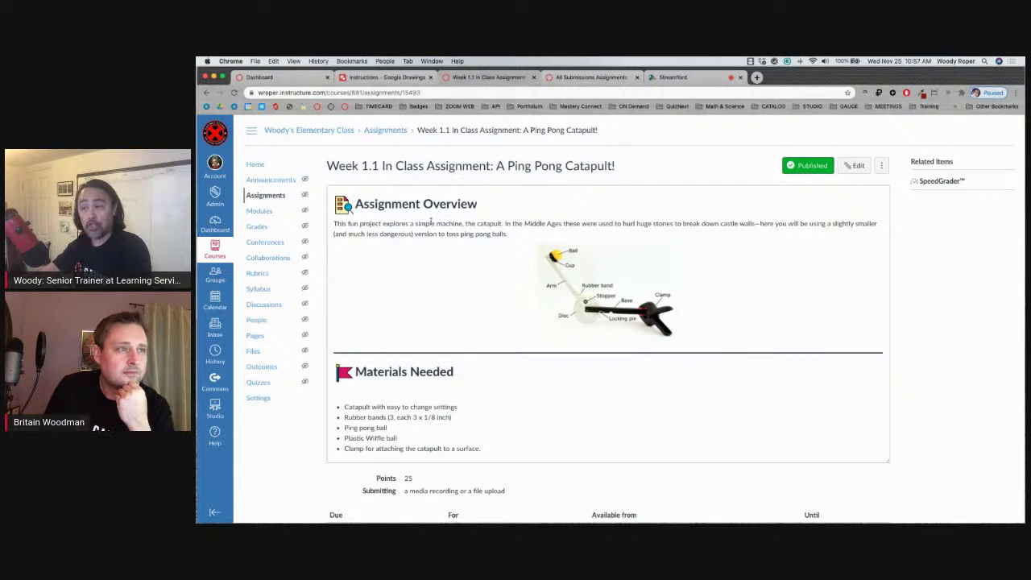
Enter Student View from the Woody's Elementary Class home page and open the Week 1.1 Ping Pong Catapult assignment from the To Do list.
click(257, 166)
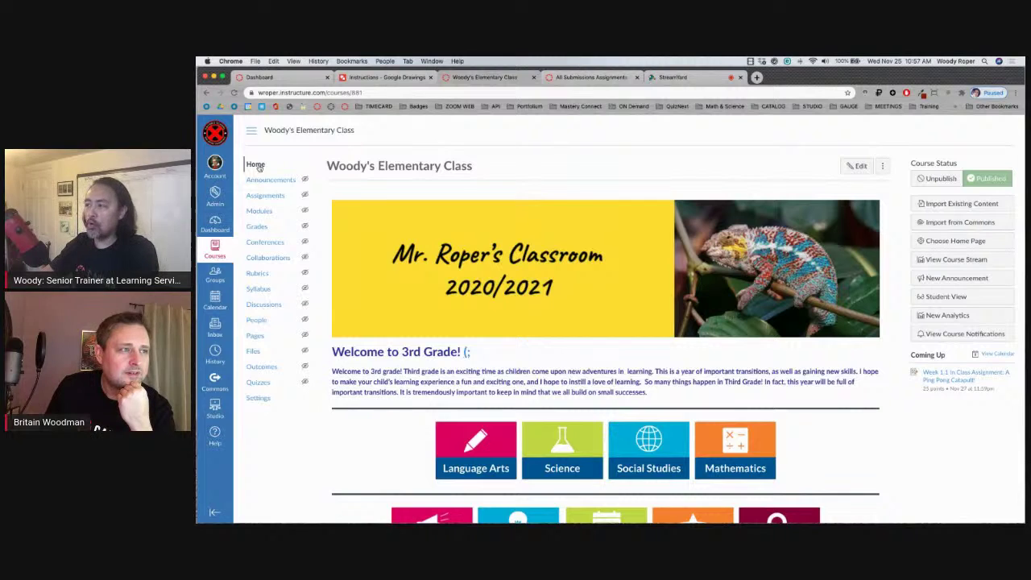
click(976, 301)
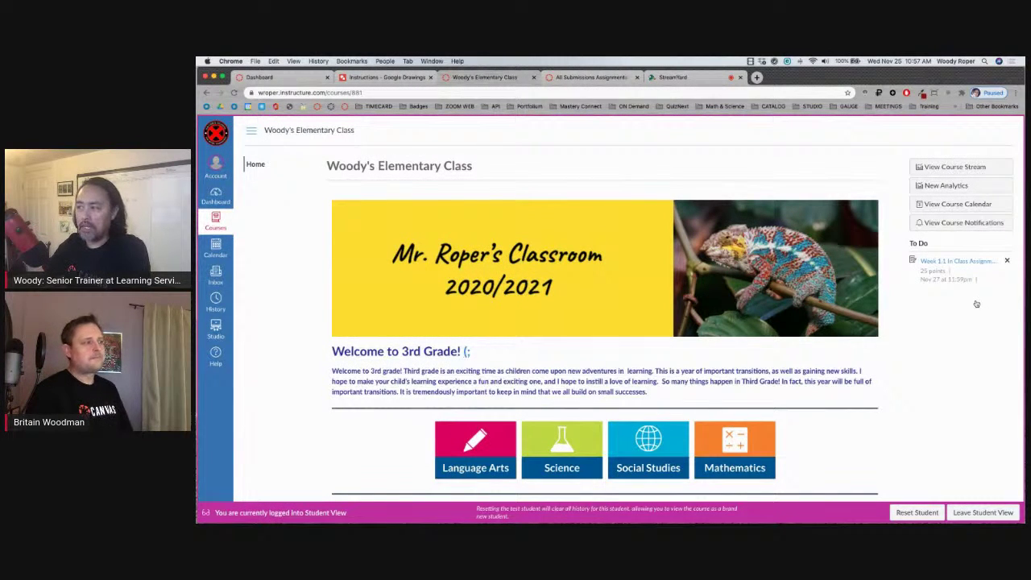
click(960, 262)
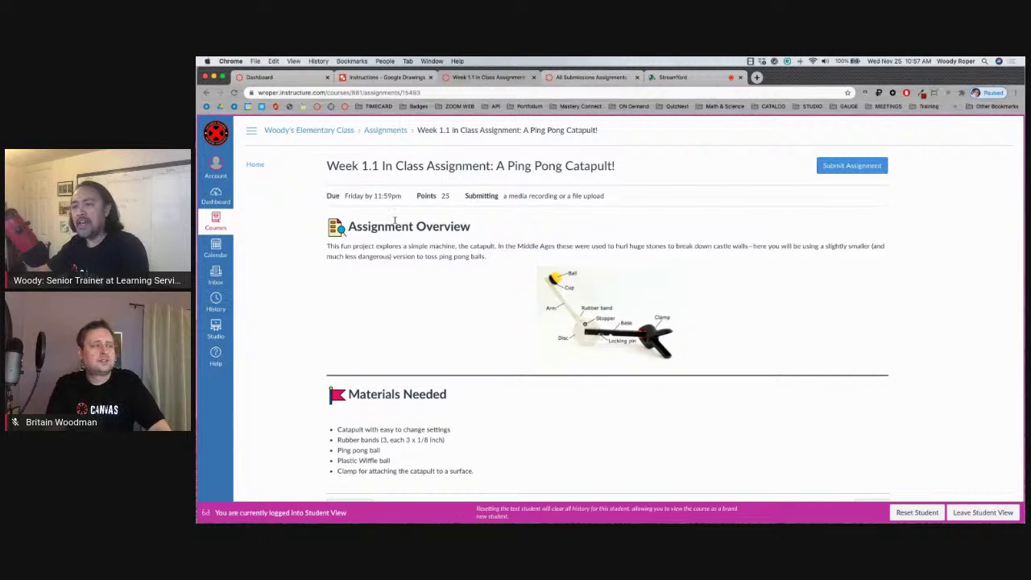
scroll(395, 220, down, 1)
scroll(849, 181, up, 2)
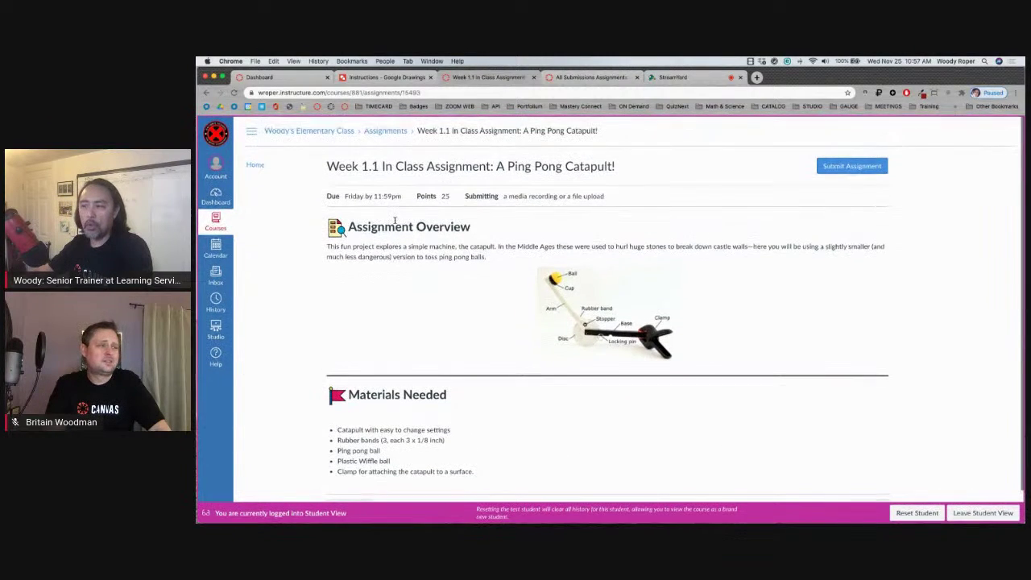
Start a submission for the Ping Pong Catapult assignment and review its instructions and submission options without submitting anything.
click(848, 169)
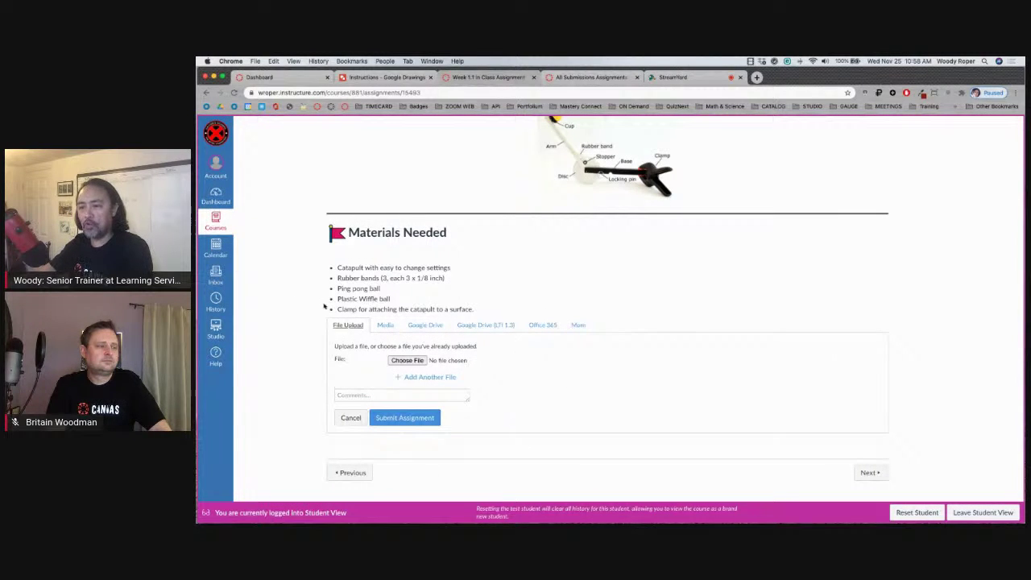
scroll(460, 342, up, 5)
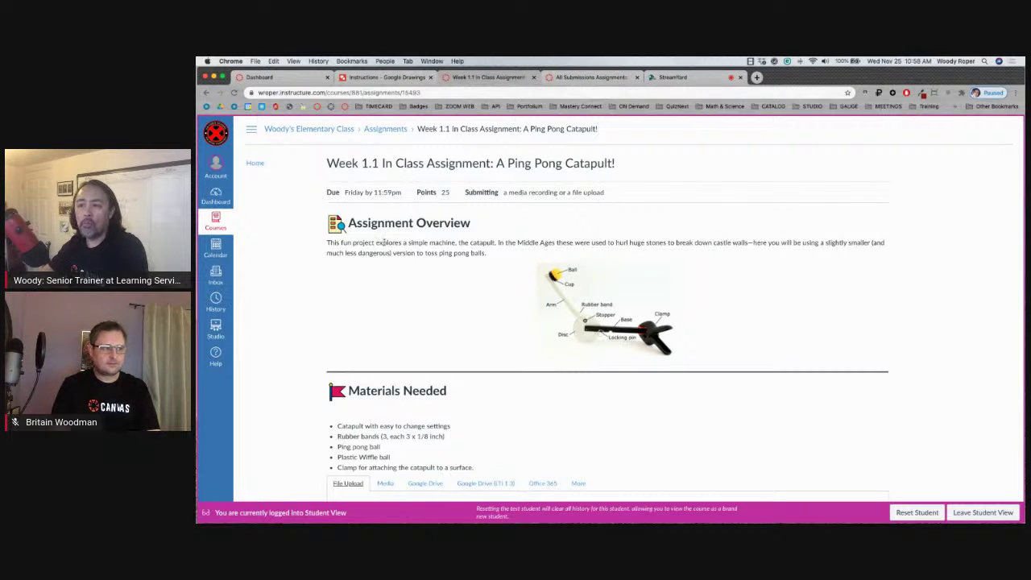
scroll(363, 334, down, 3)
scroll(363, 334, down, 2)
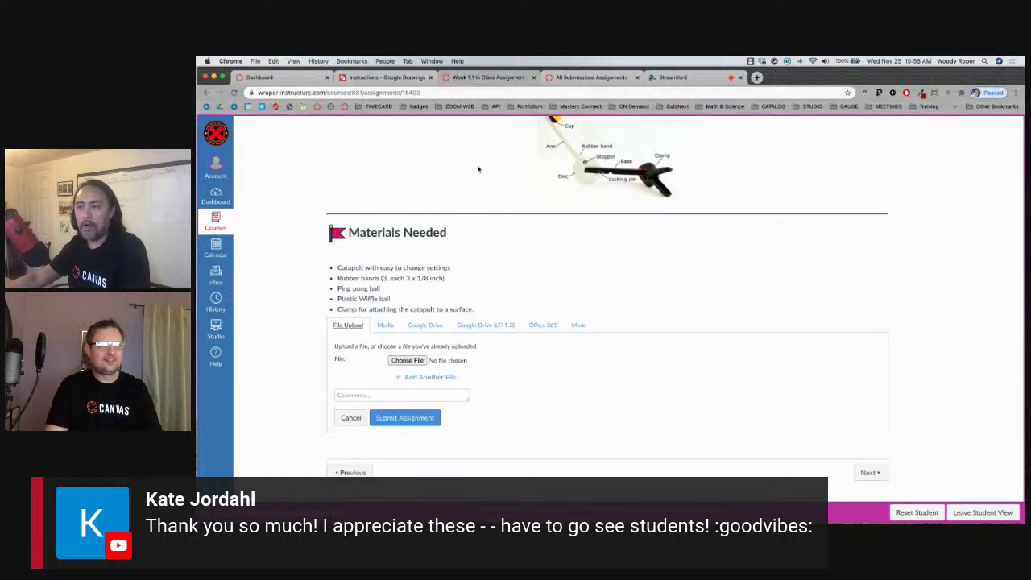
click(382, 79)
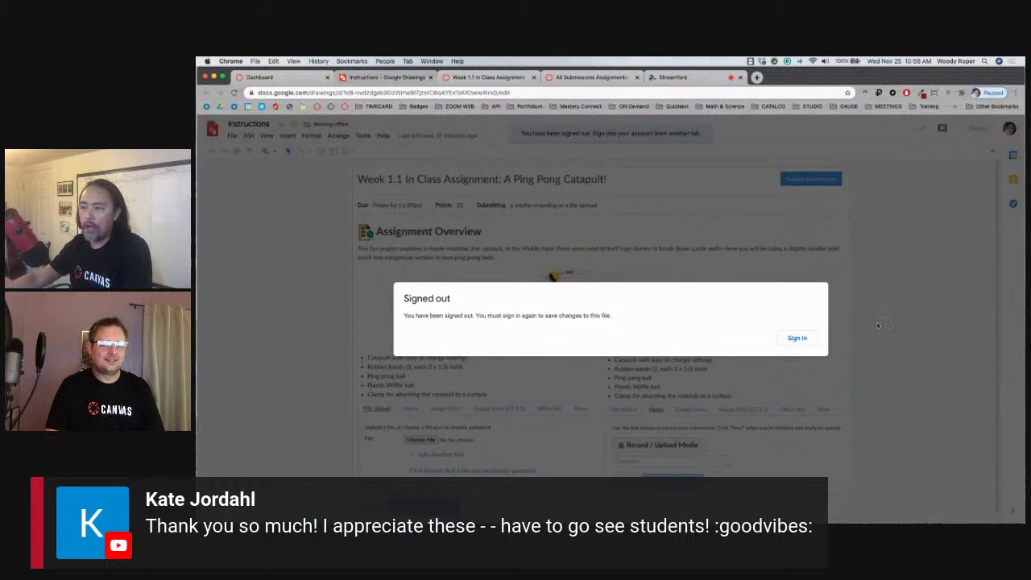
click(810, 341)
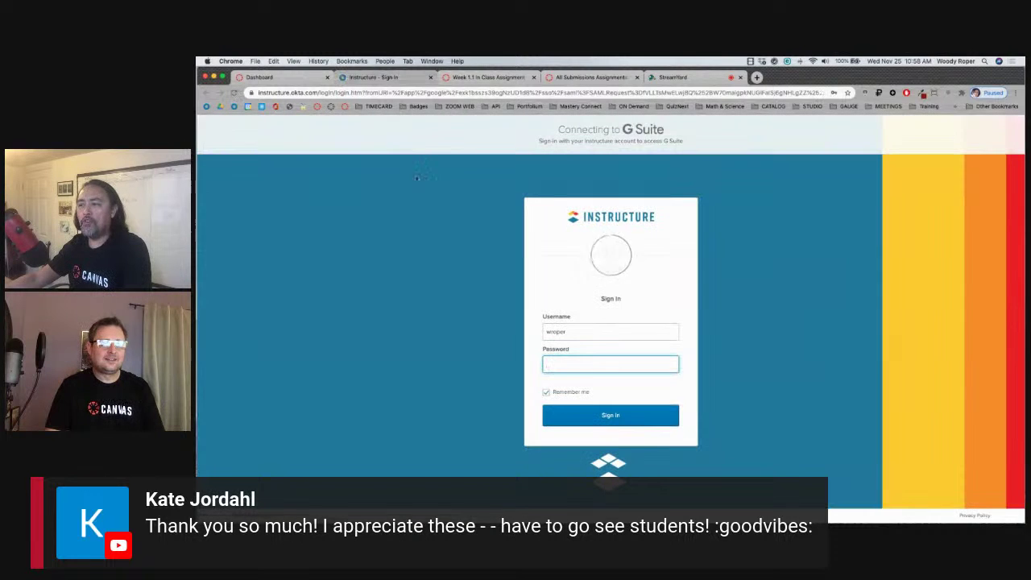
click(491, 79)
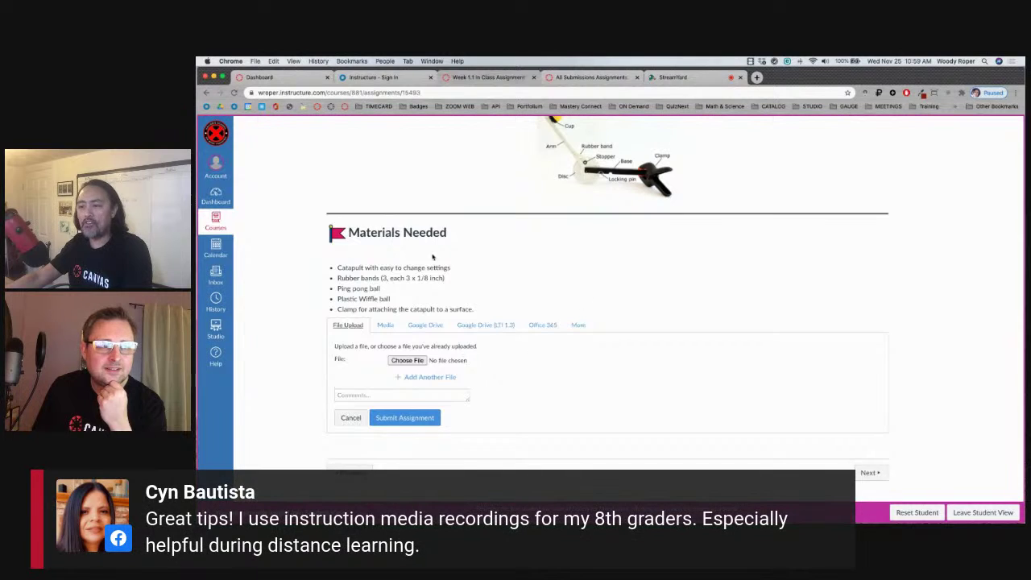
scroll(433, 256, up, 3)
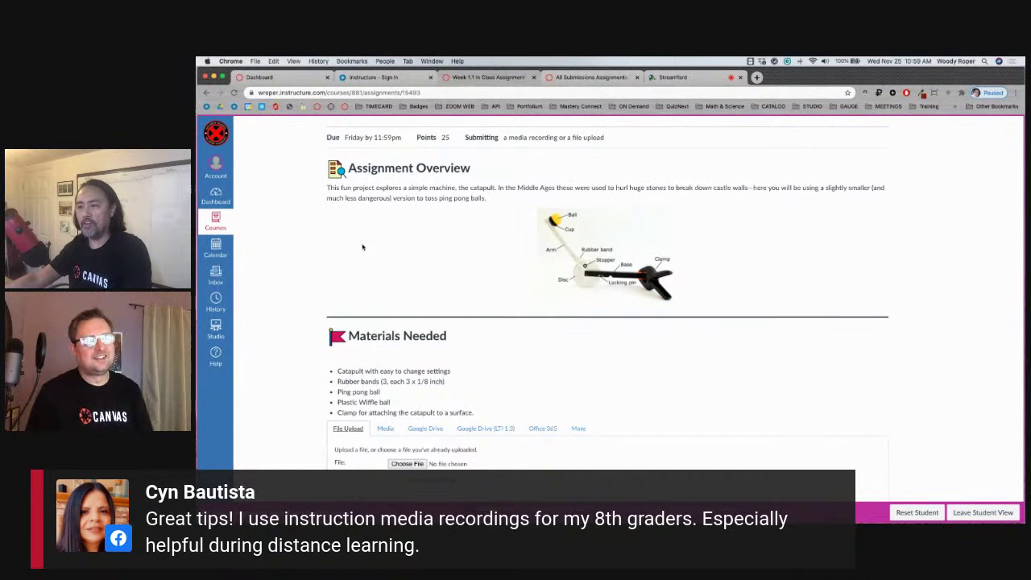
Try to view the student's Nov 25 10:14am and 10:17am submissions in SpeedGrader for the 'Ukulele Copy assignment.
click(592, 78)
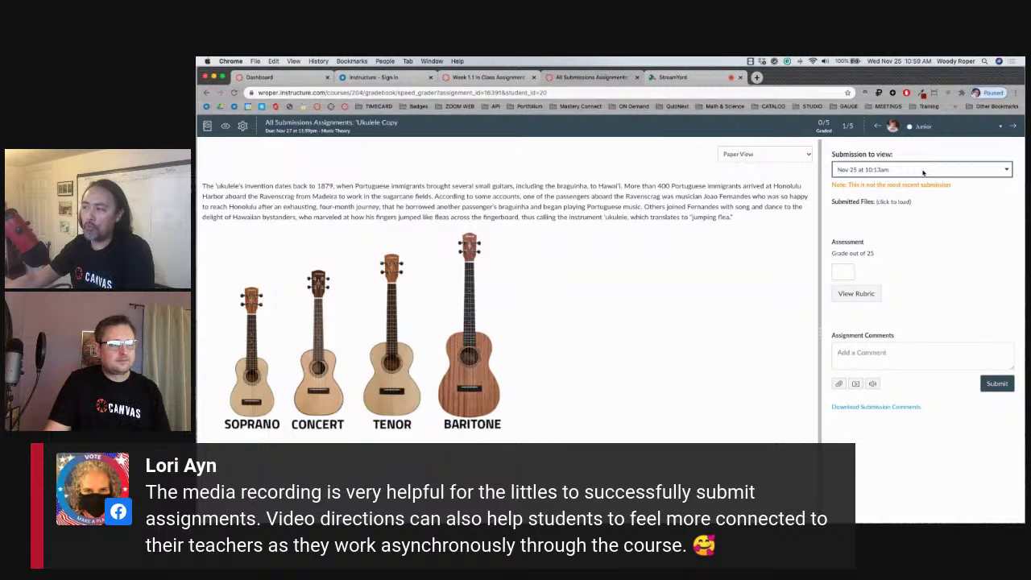
scroll(923, 172, up, 5)
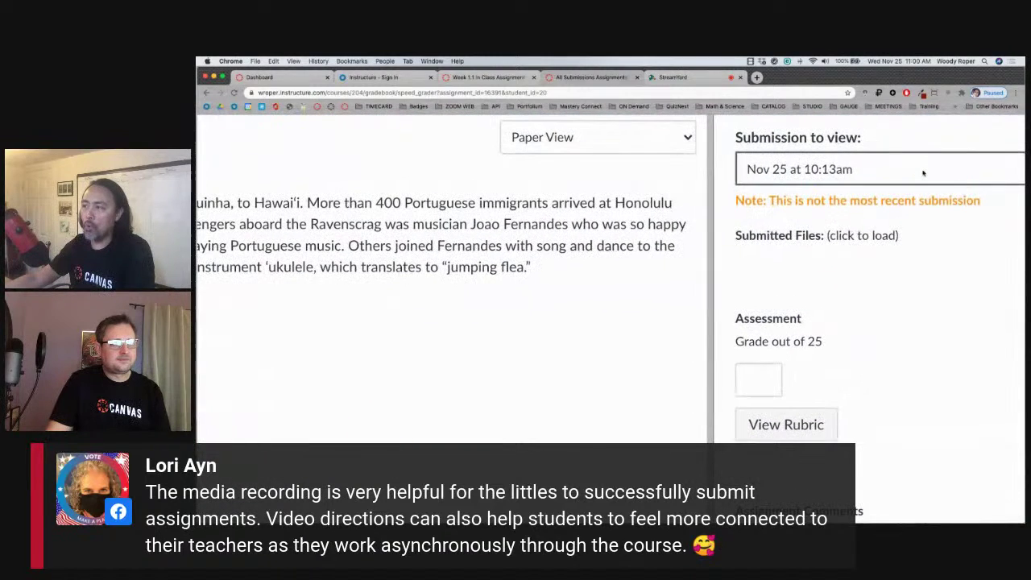
click(923, 171)
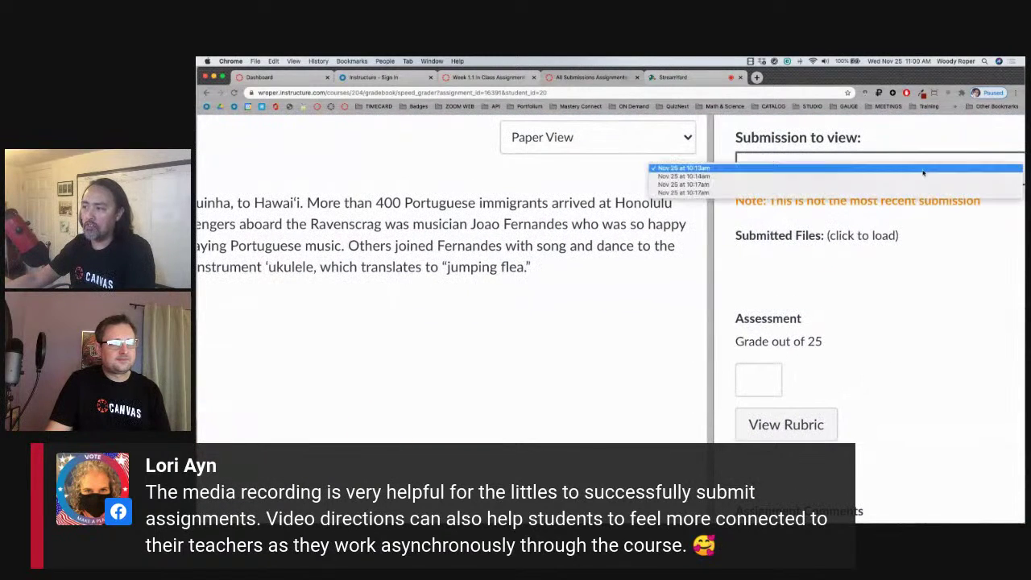
click(689, 176)
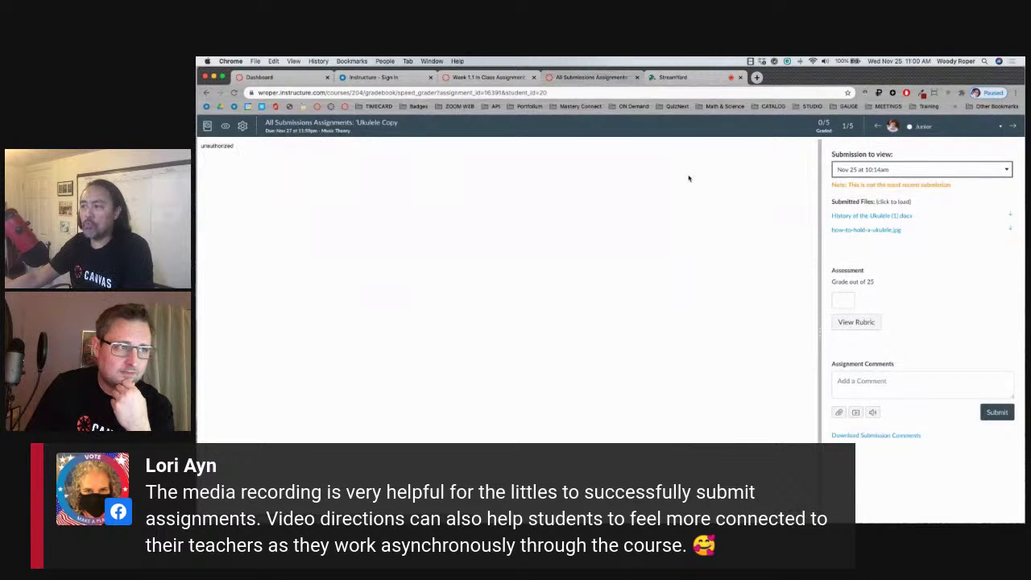
click(931, 171)
click(894, 179)
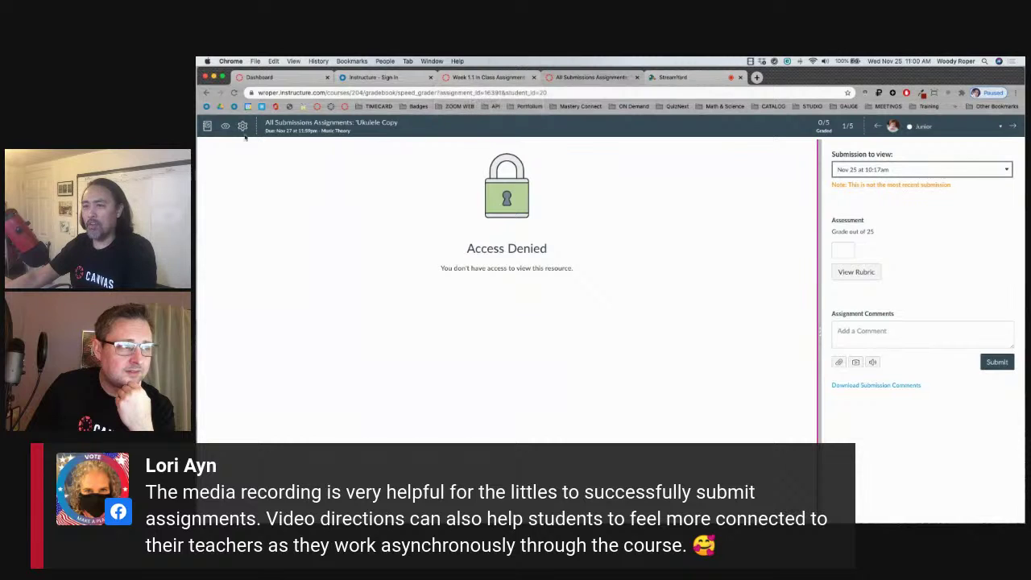
Return to the Ping Pong Catapult assignment and leave Student View, discarding the started submission.
click(490, 78)
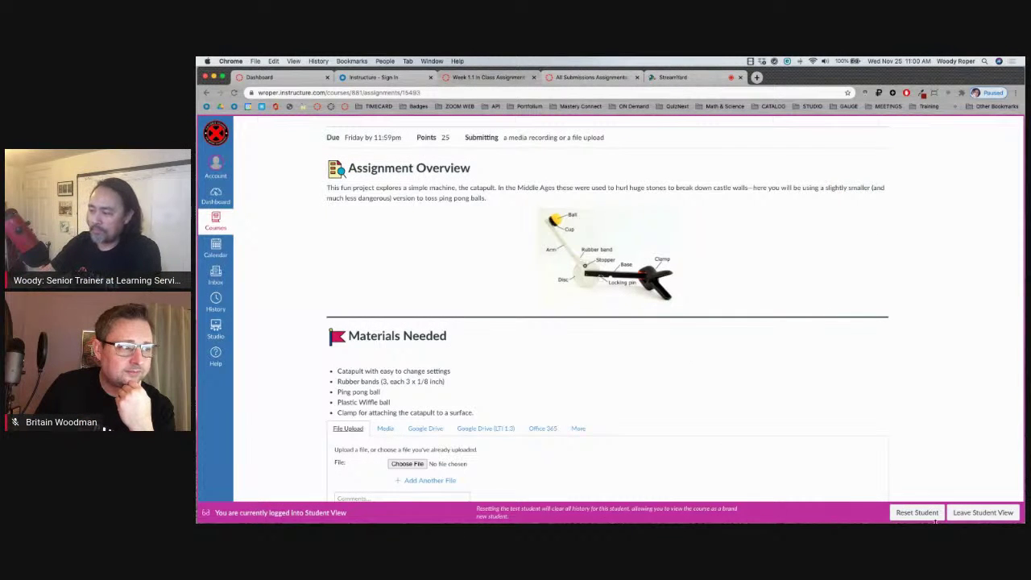
click(982, 513)
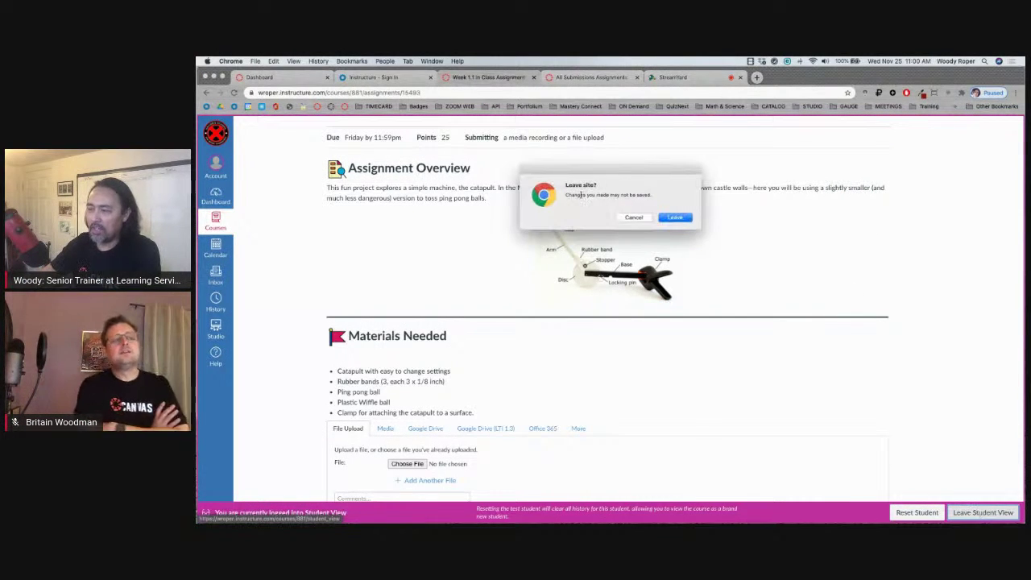
click(677, 218)
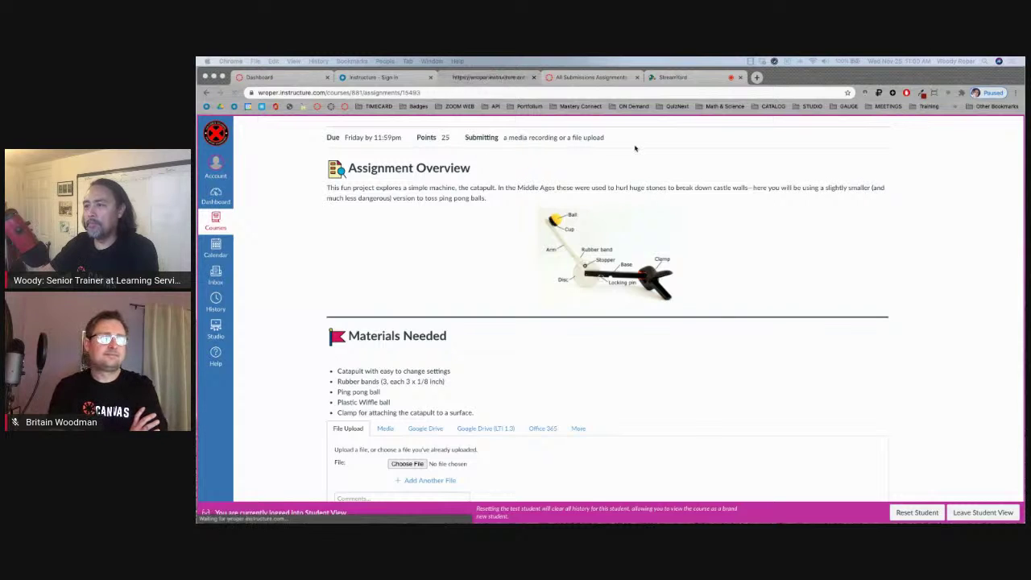
Reload SpeedGrader for the 'Ukulele Copy assignment and show the student's Nov 25 at 10:14am submission.
click(592, 77)
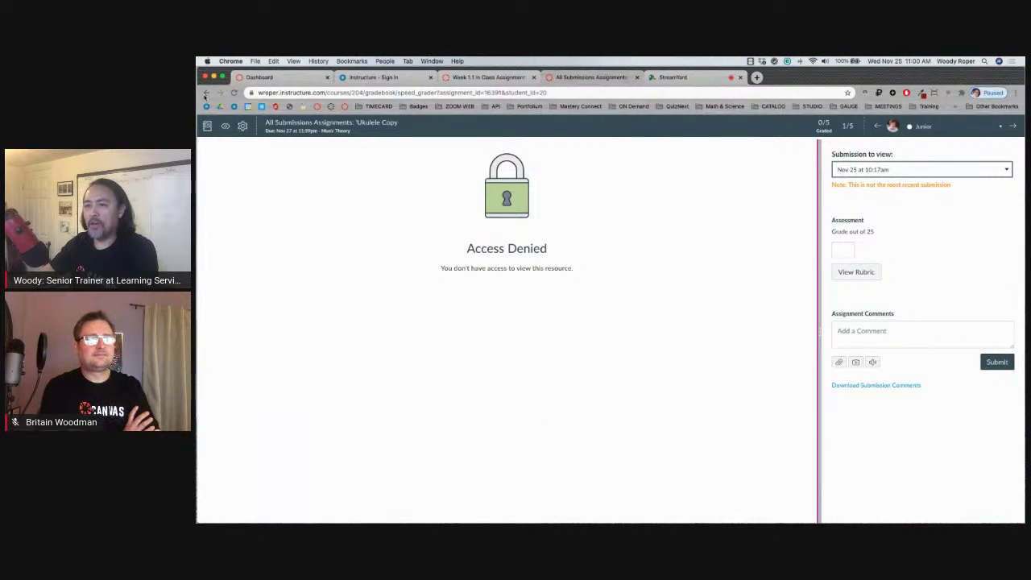
click(233, 93)
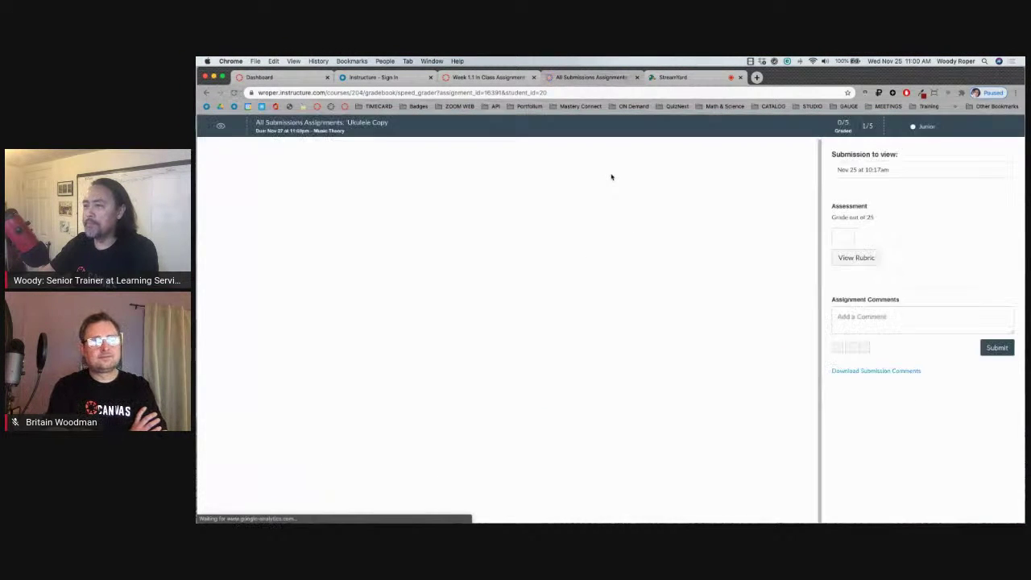
click(935, 170)
click(919, 145)
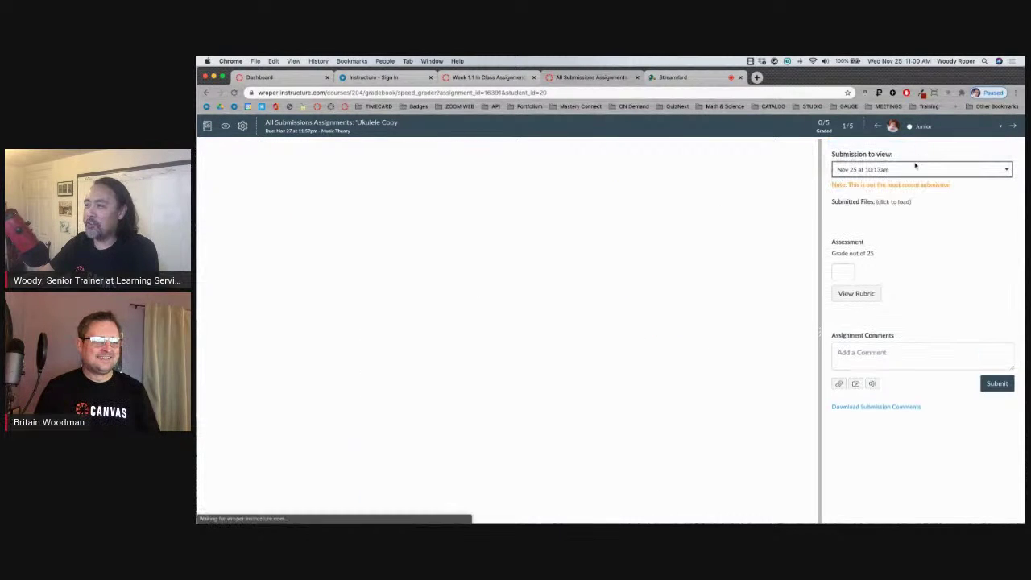
click(915, 169)
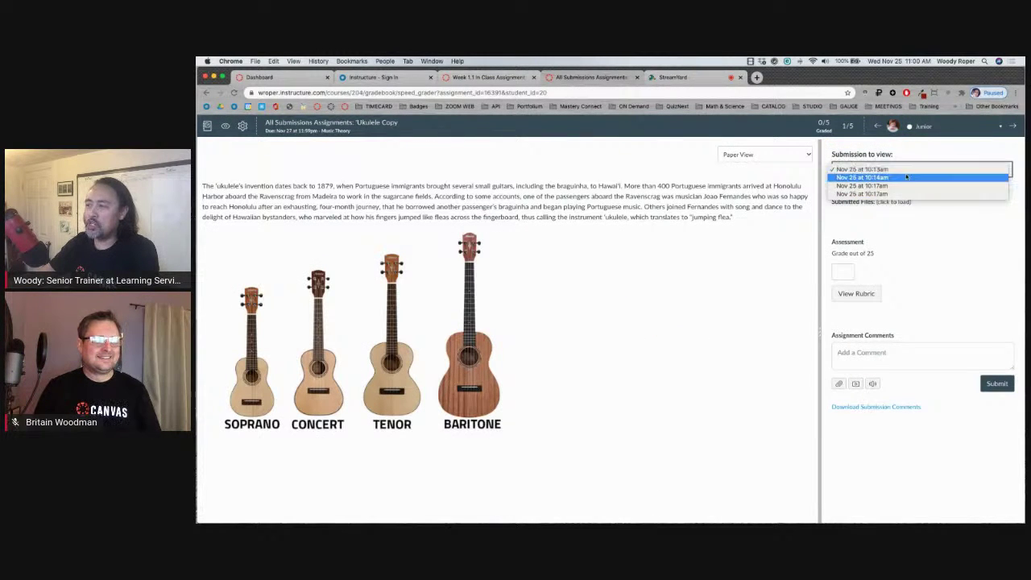
click(907, 179)
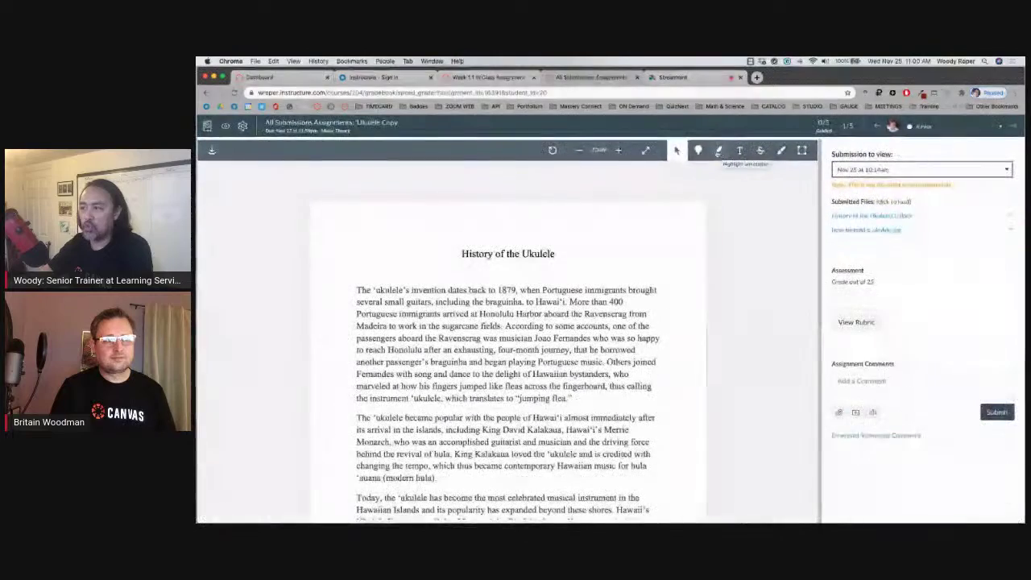
Add a green point annotation above the first paragraph of the History of the Ukulele document with the comment "Source?".
click(698, 150)
click(315, 269)
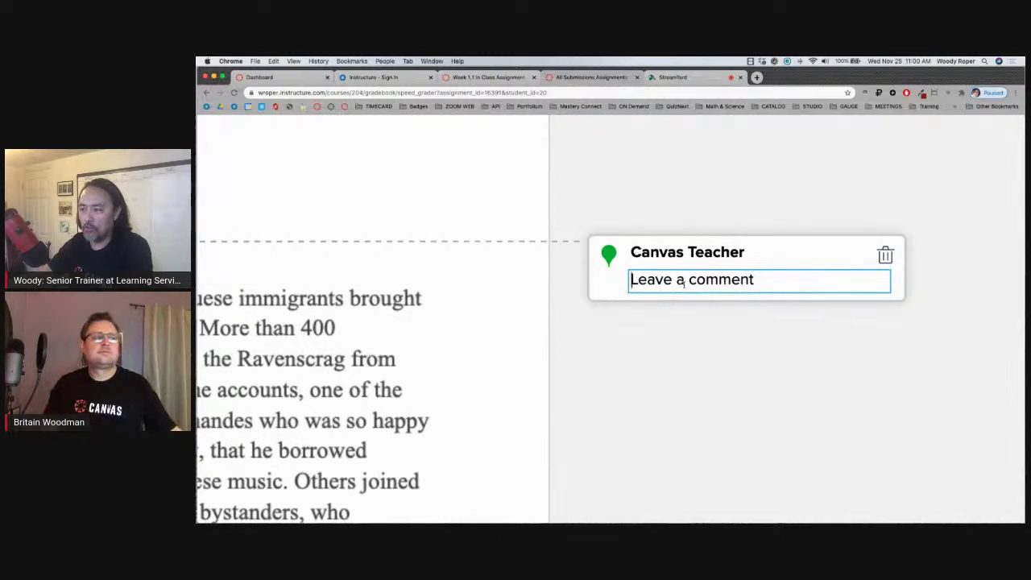
text(Sour)
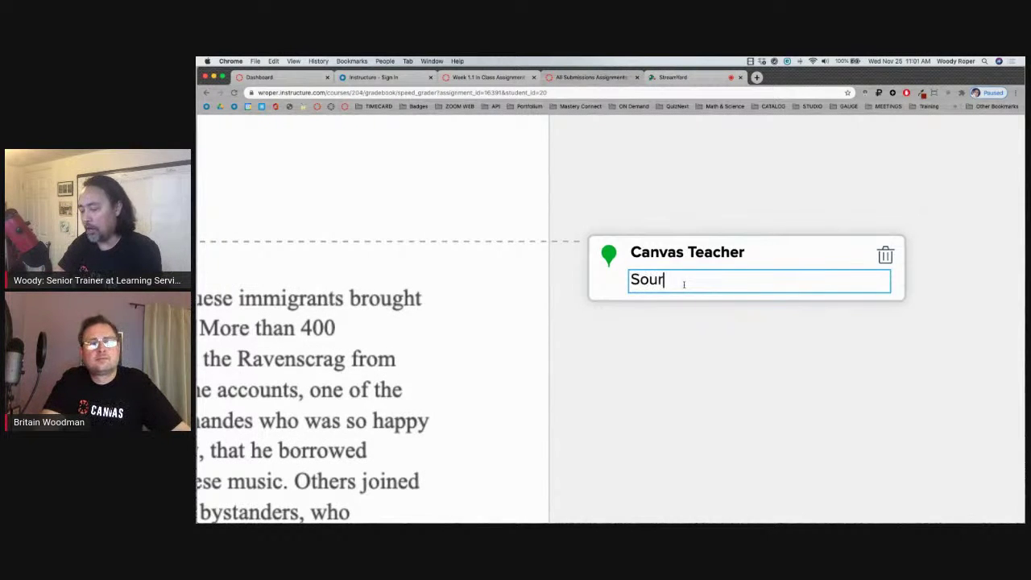
text(ce?)
key(Return)
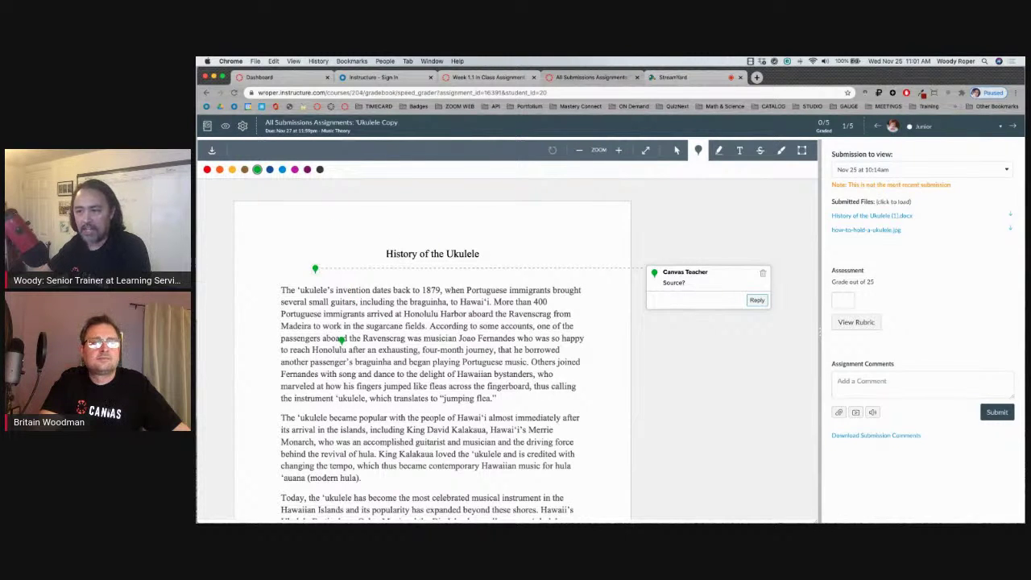
Open the submitted how-to-hold-a-ukulele.jpg and add a green point annotation near the fretting hand with the comment "finger Place?".
click(881, 230)
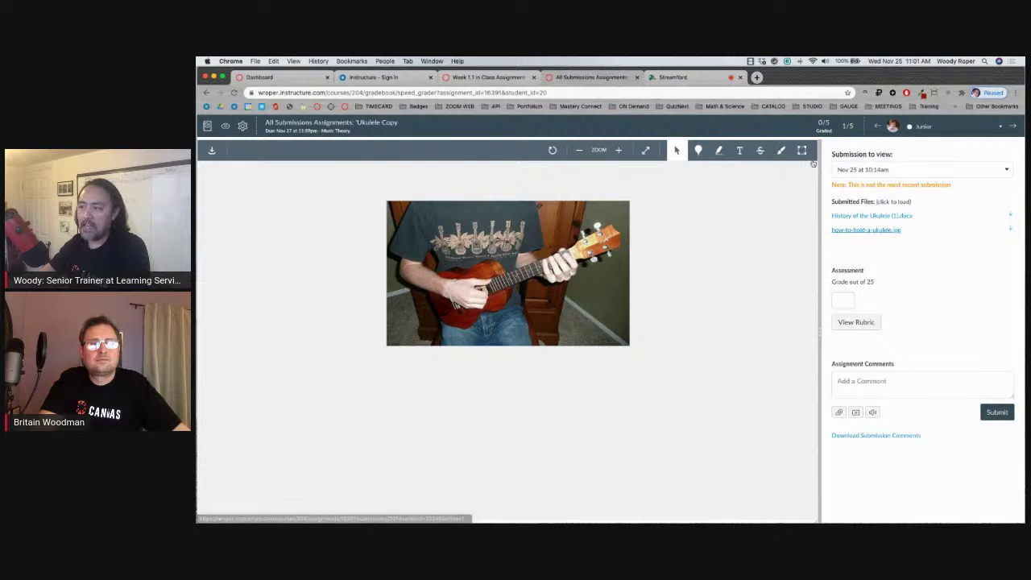
click(698, 152)
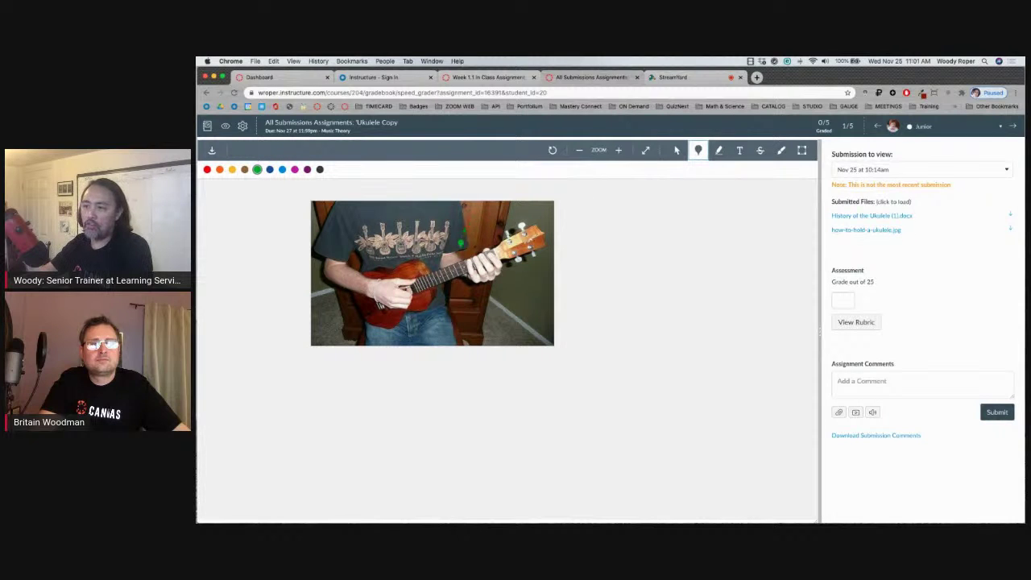
click(471, 245)
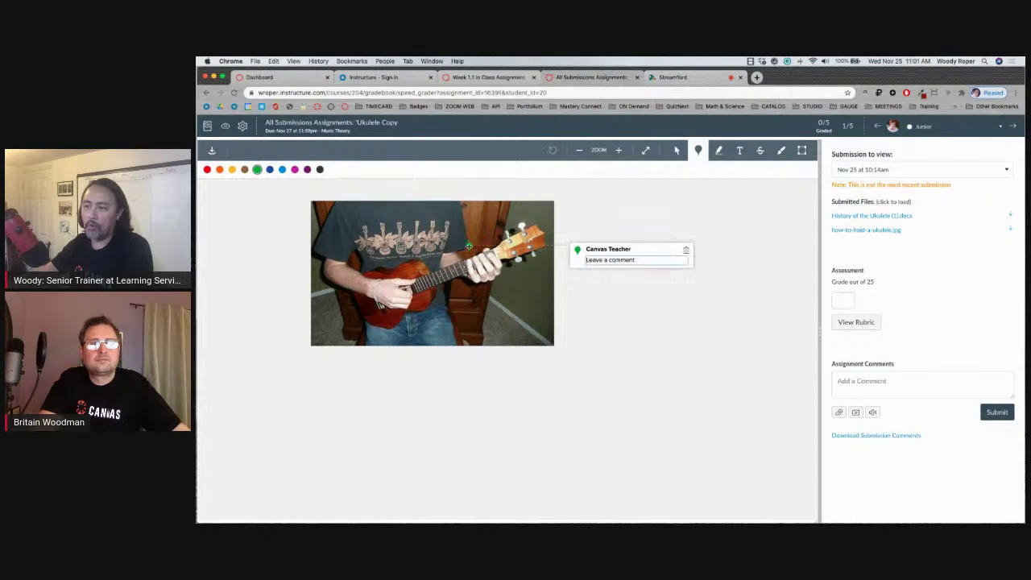
text(finger P)
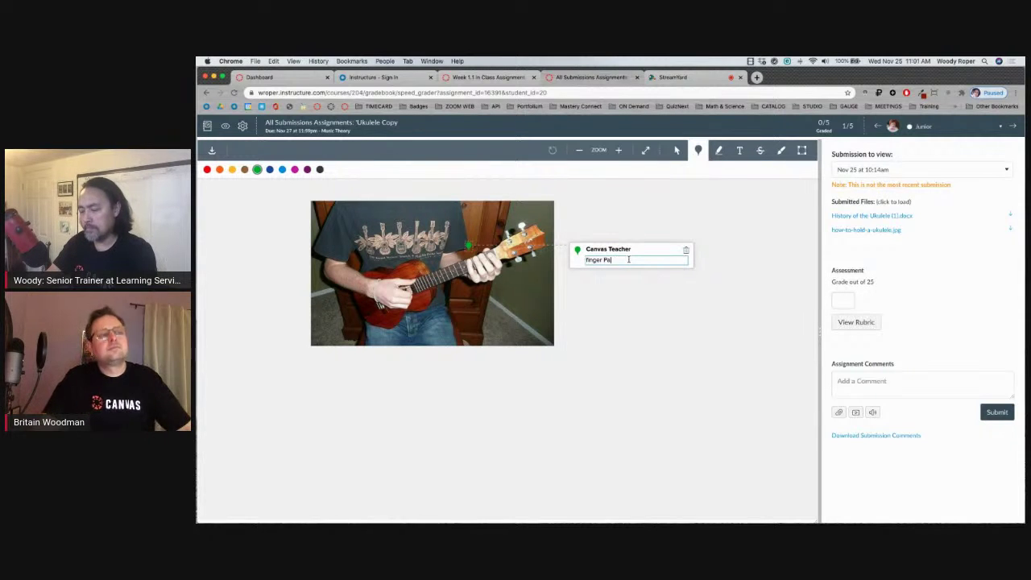
text(lace)
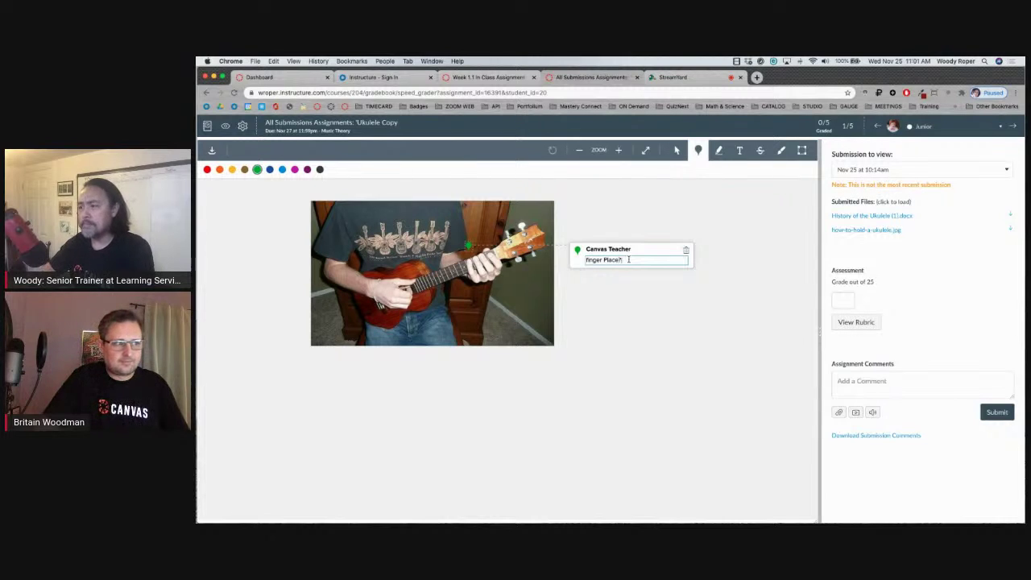
text(?)
key(Return)
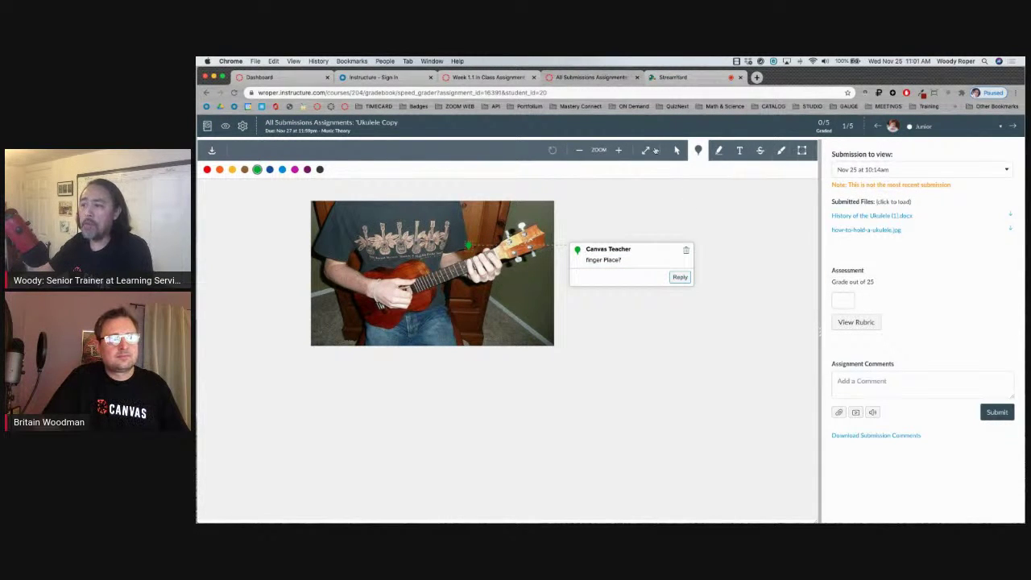
Add a black text annotation "Hands?" over the photo's upper-left corner and shift it slightly down and to the left.
click(740, 151)
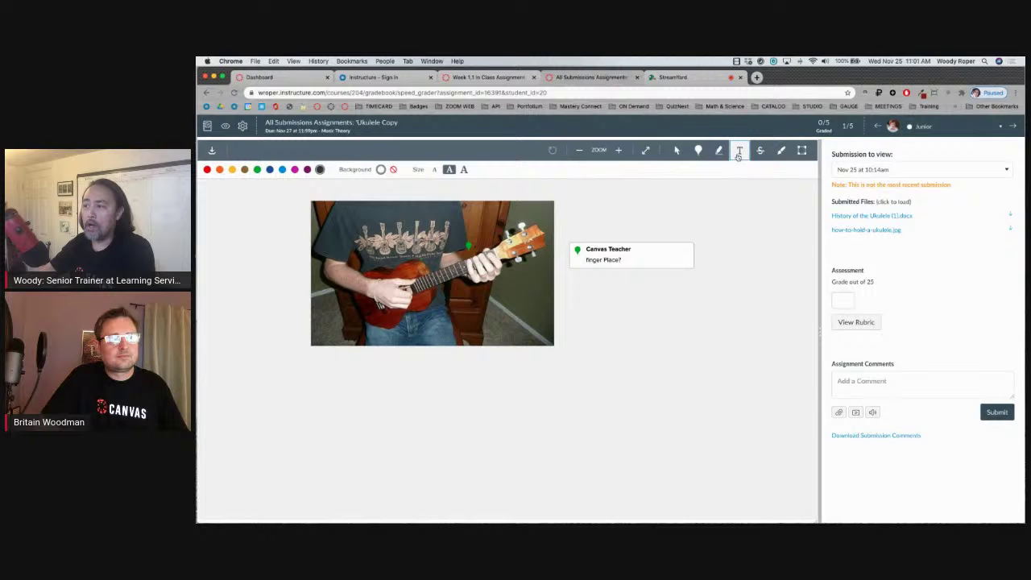
click(326, 205)
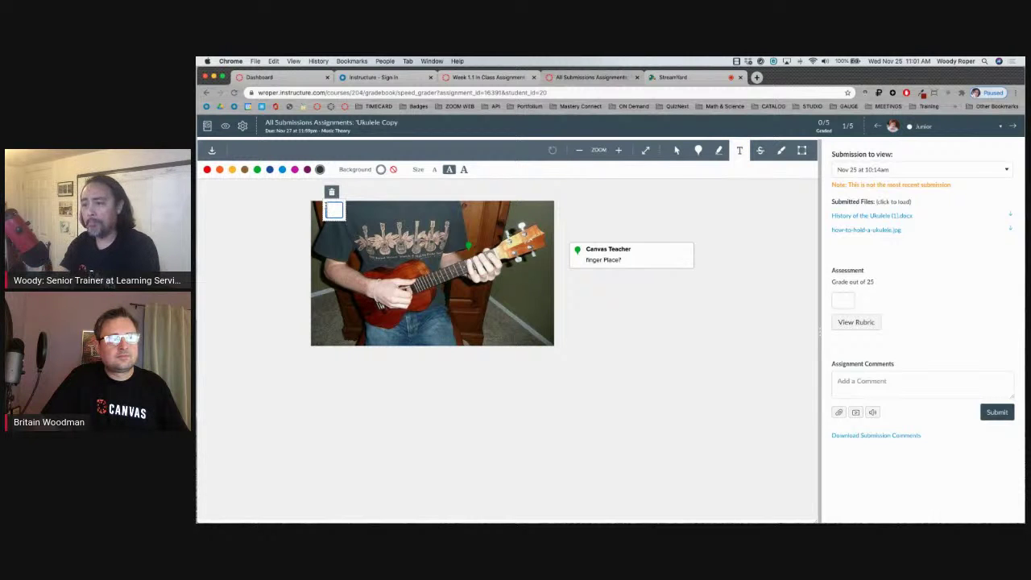
text(Ha)
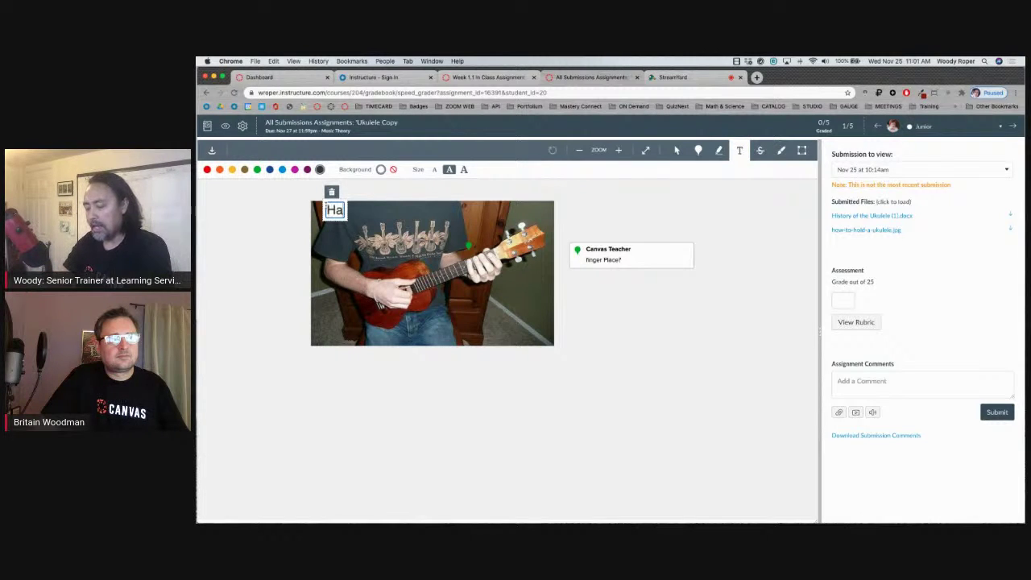
text(nds?)
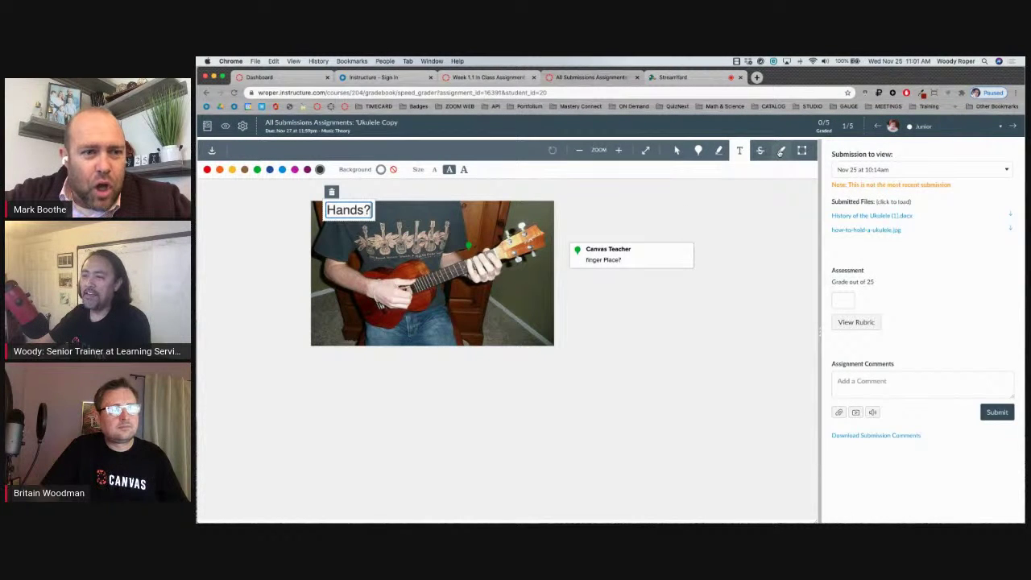
click(780, 151)
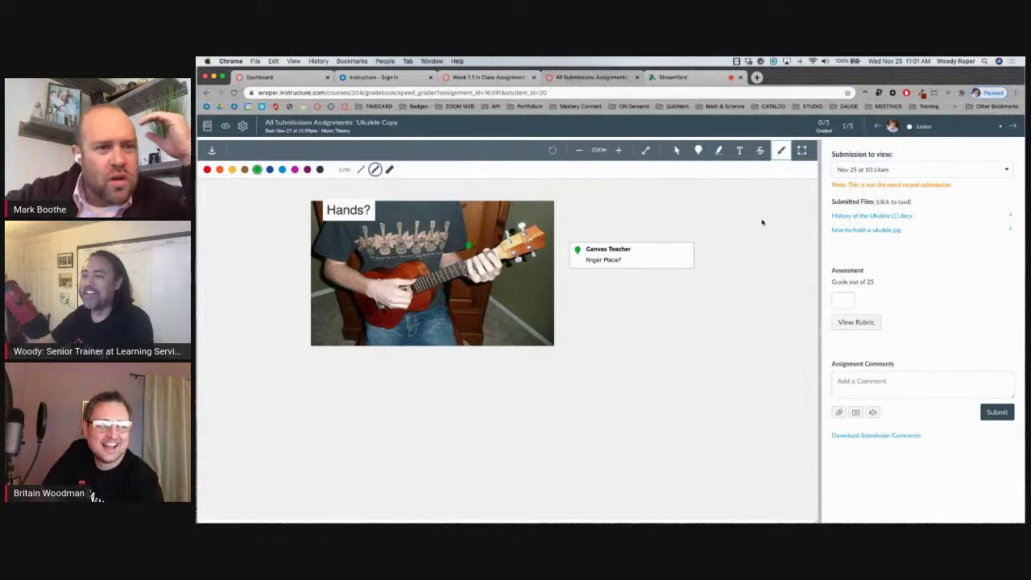
click(739, 151)
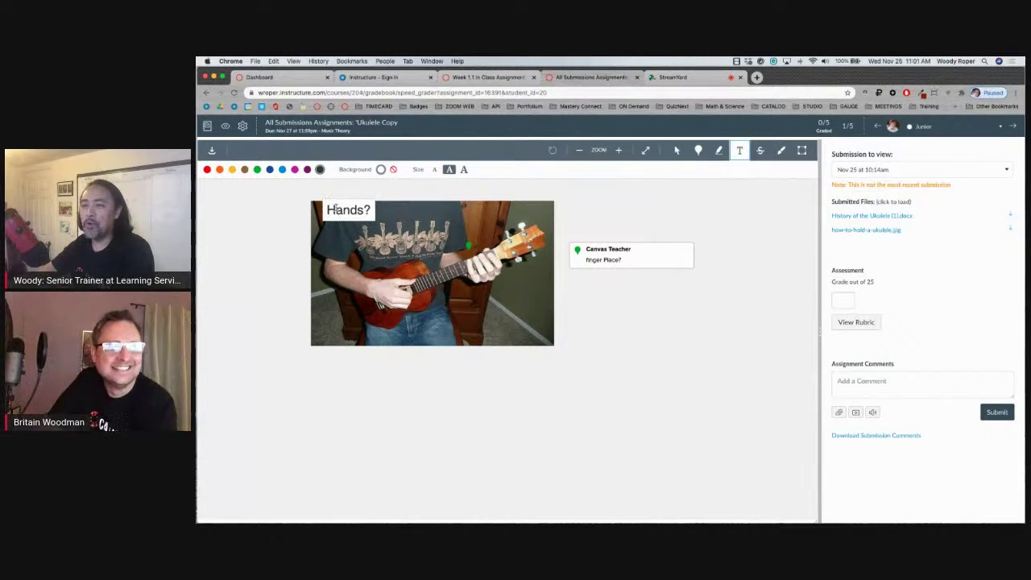
click(361, 202)
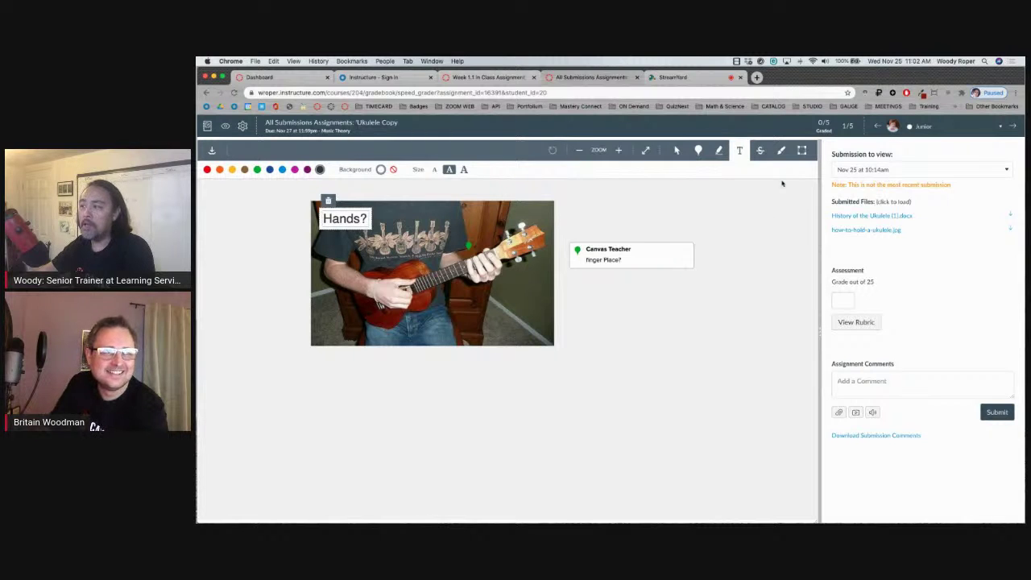
Draw a green freehand arrow from the "Hands?" label to the strumming hand and box the ukulele's headstock with a magenta area annotation.
click(781, 150)
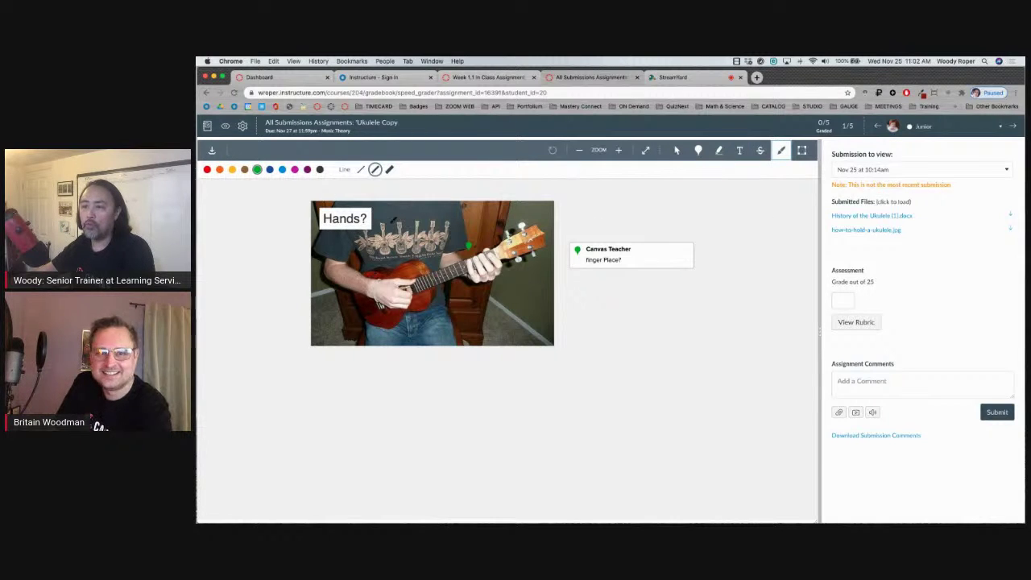
mouse_move(378, 213)
mouse_down()
mouse_move(418, 224)
mouse_move(430, 253)
mouse_move(402, 283)
mouse_move(413, 281)
mouse_up()
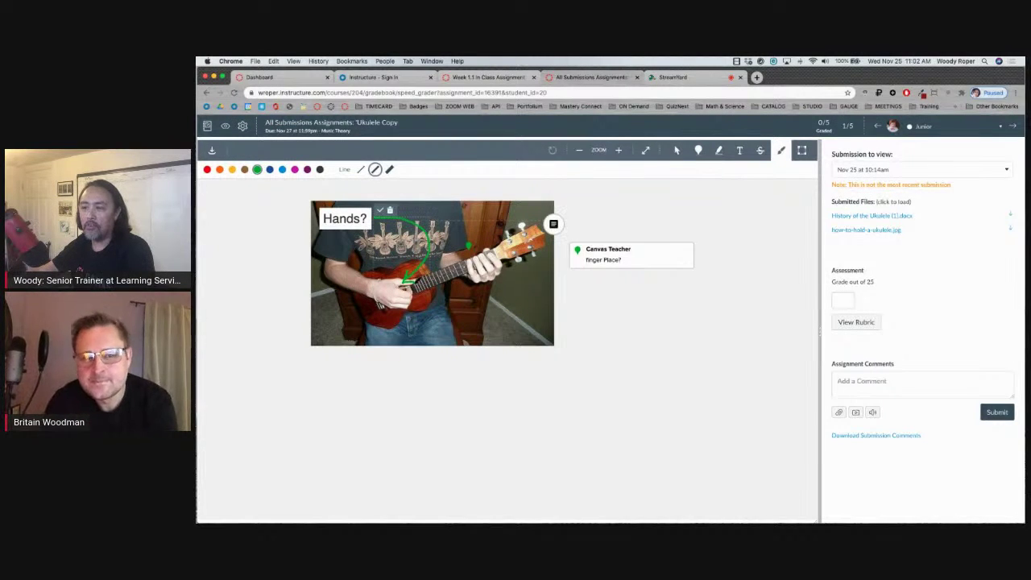
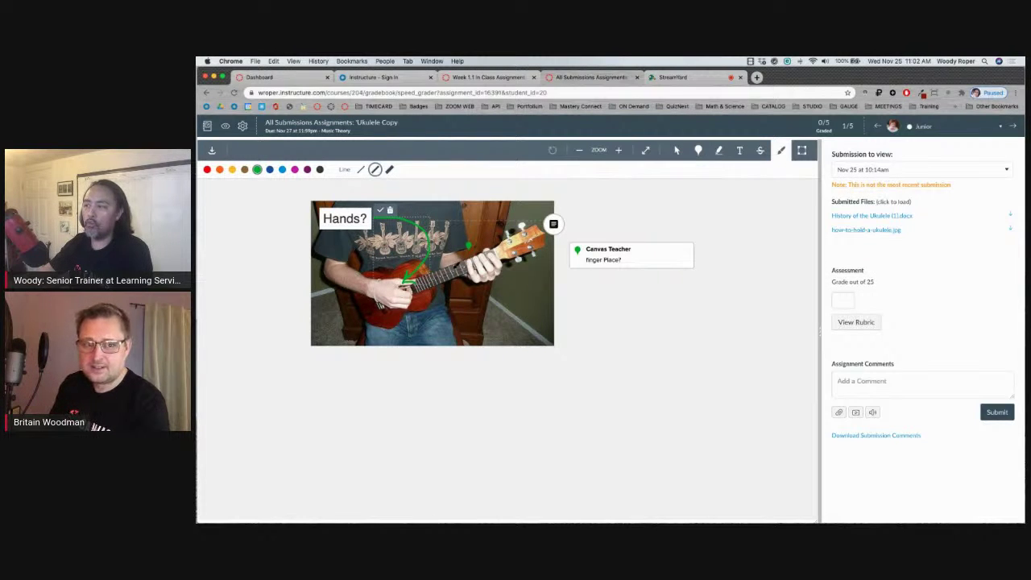
click(801, 151)
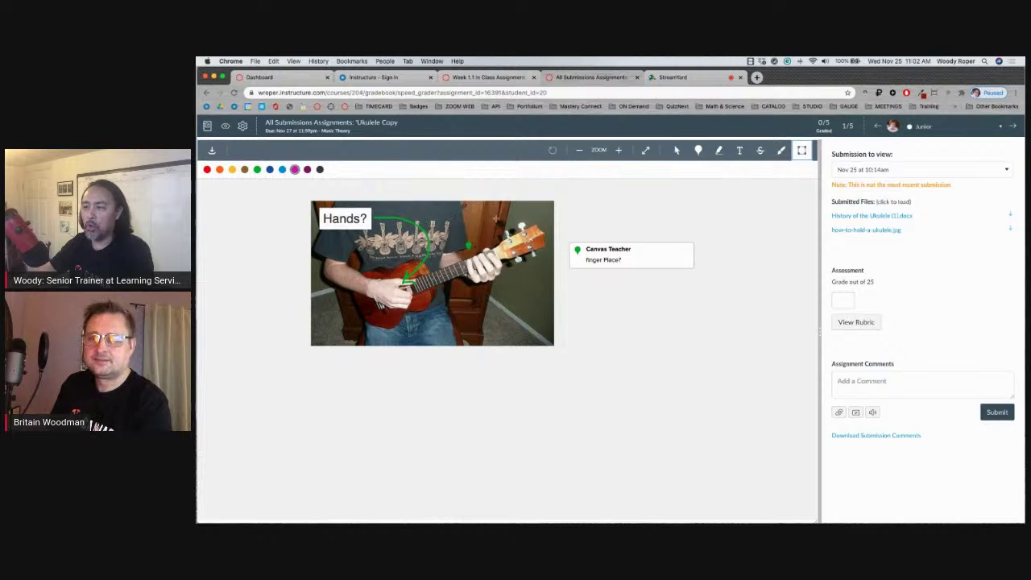
drag(499, 216, 549, 265)
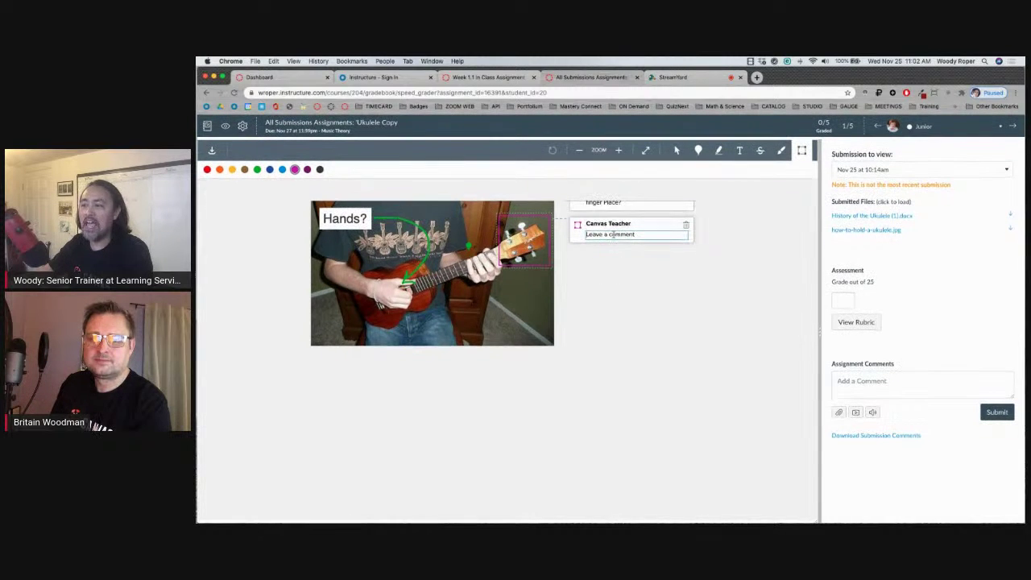
Show the student's first Nov 25 at 10:17am submission and load its media recording in the player.
click(899, 171)
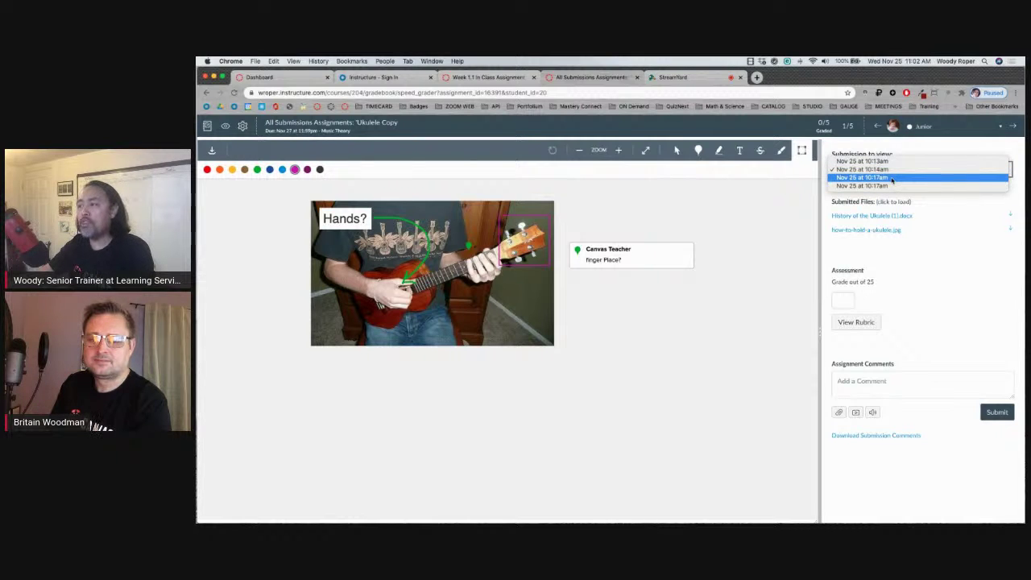
click(892, 178)
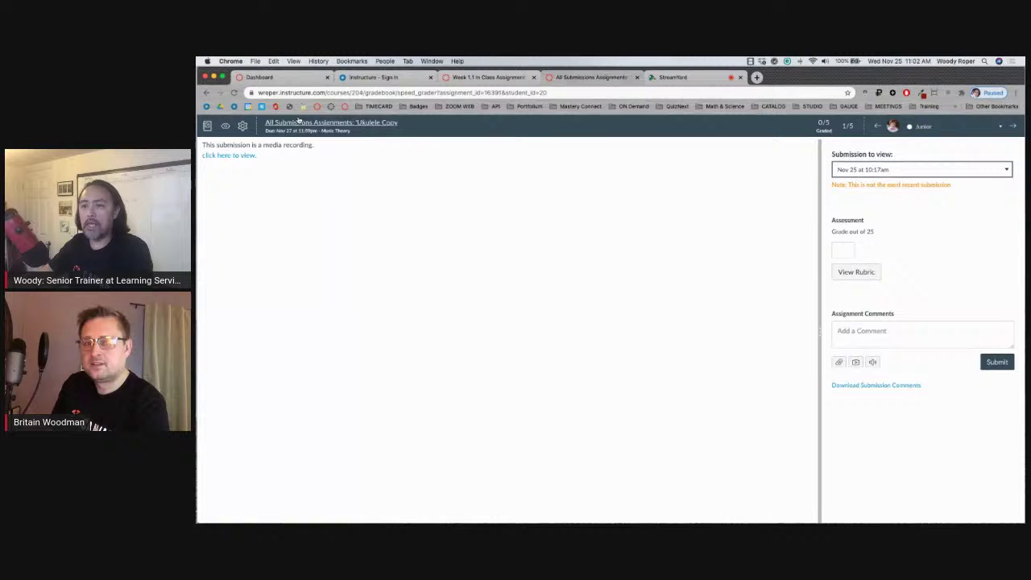
click(226, 155)
click(427, 272)
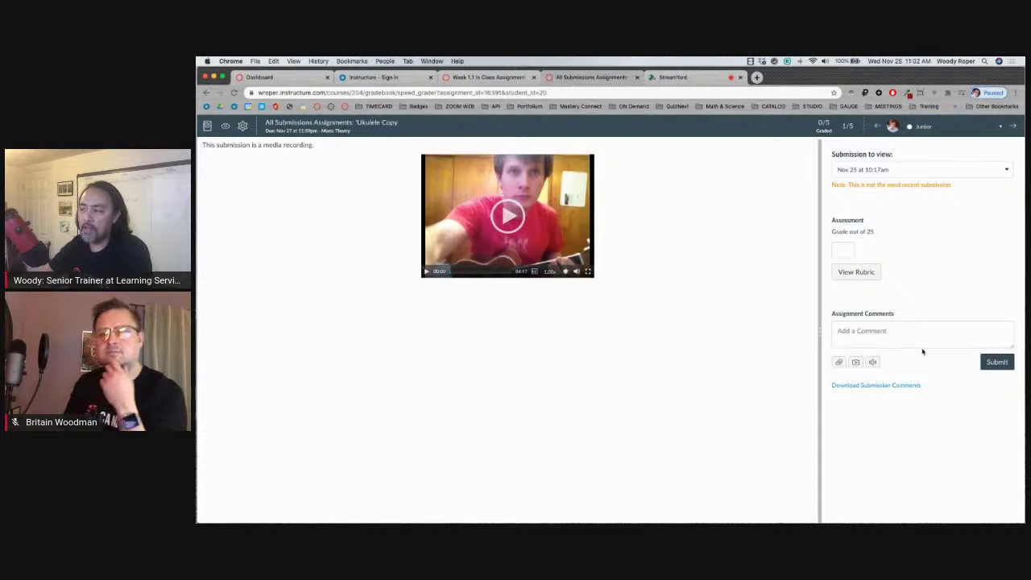
Examine the assignment comment options up close, then view the media comment recorder and close it without recording.
scroll(935, 339, up, 5)
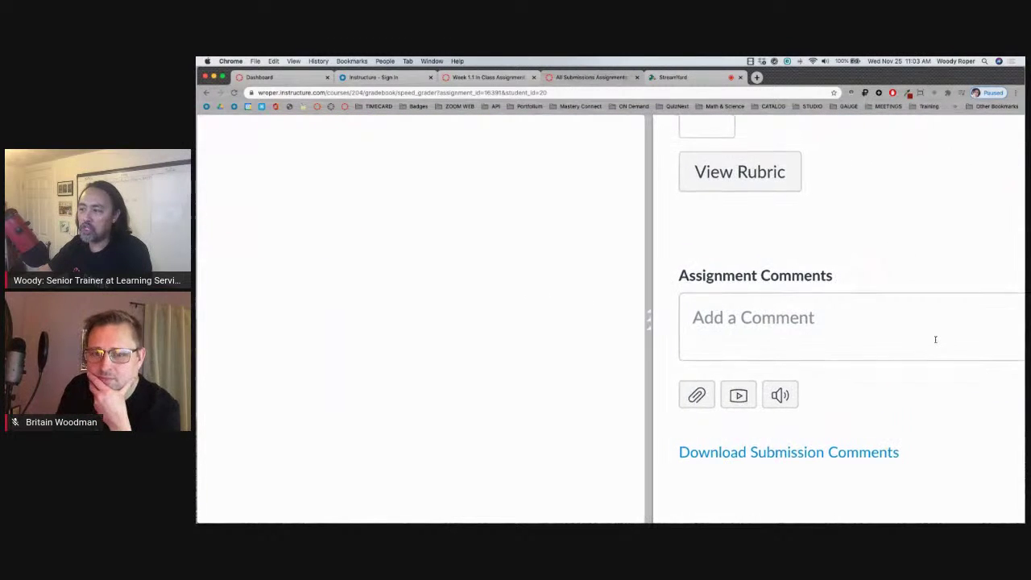
scroll(935, 339, down, 5)
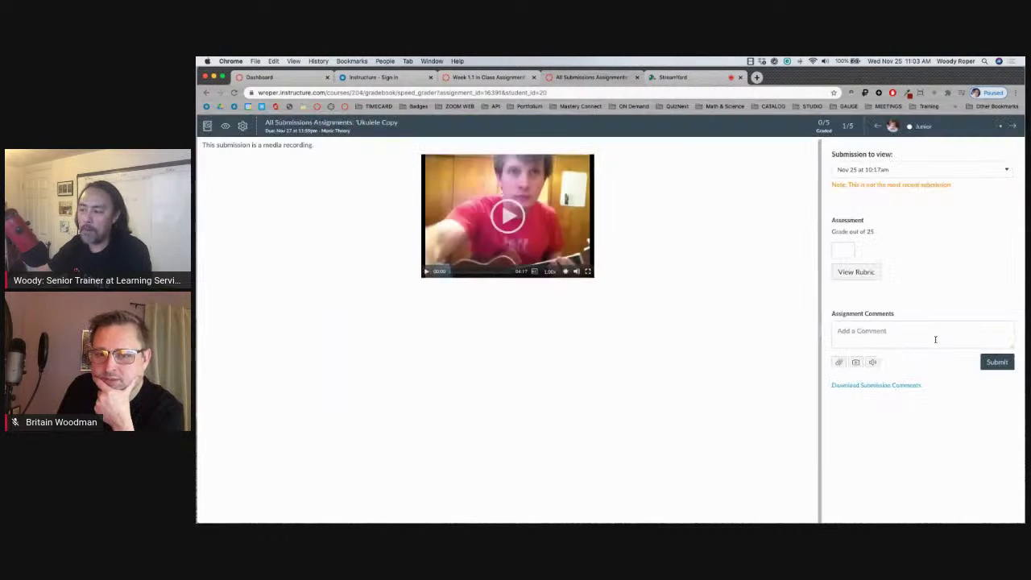
click(856, 362)
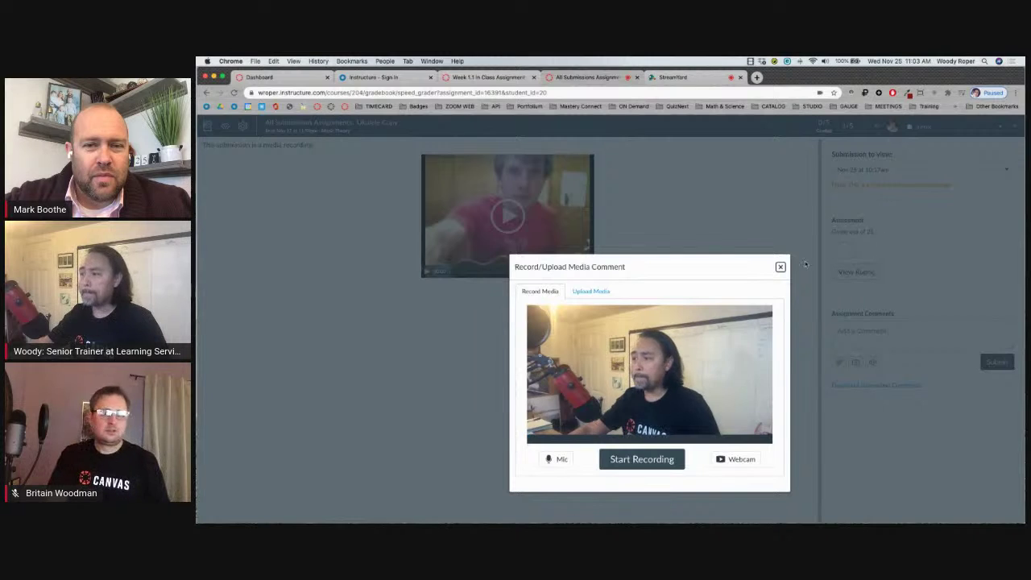
click(780, 268)
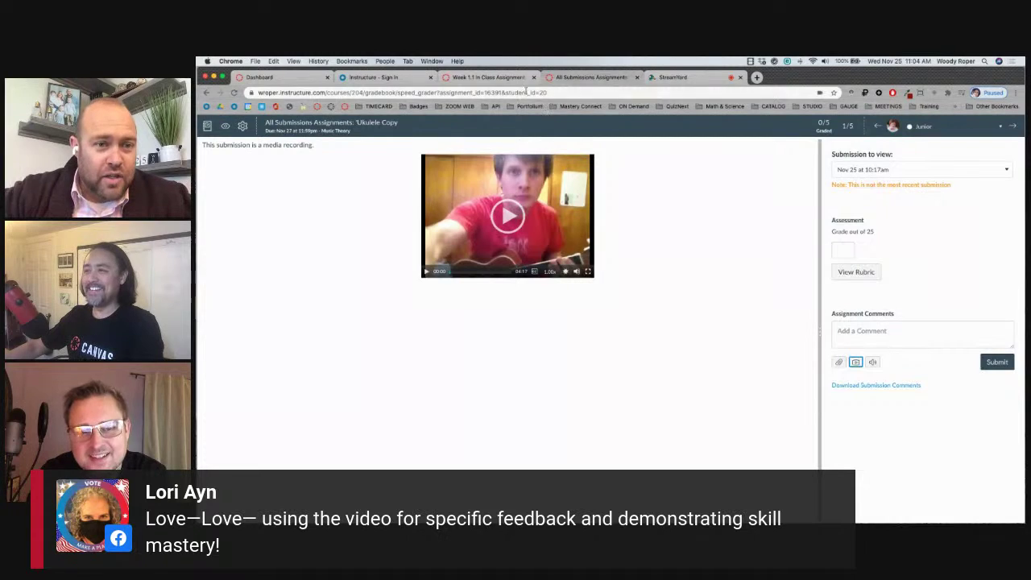
Switch to StreamYard to view the live broadcast and its viewer comments.
click(664, 78)
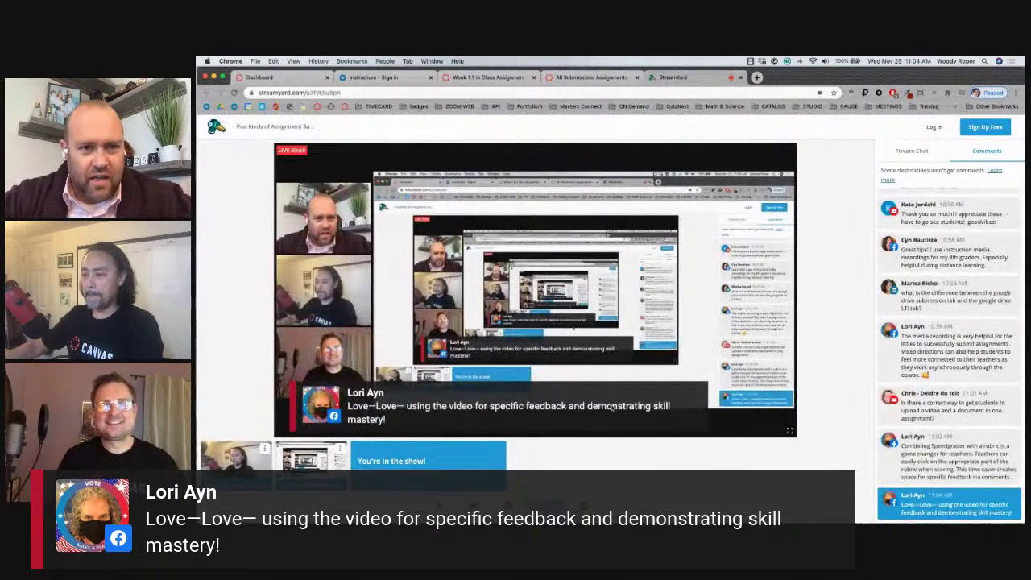